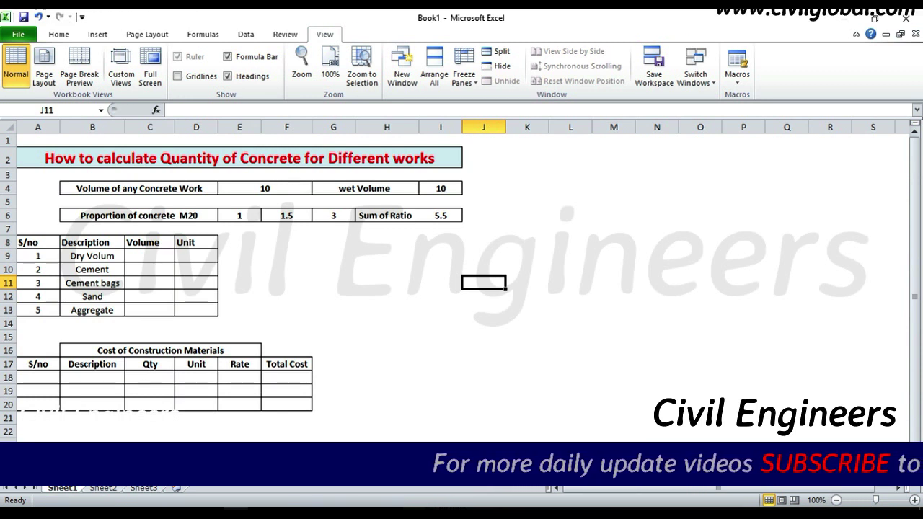
- Review the sheet title, the concrete and wet volumes in row 4, and the M20 proportions and ratio sum in row 6
left_click(240, 159)
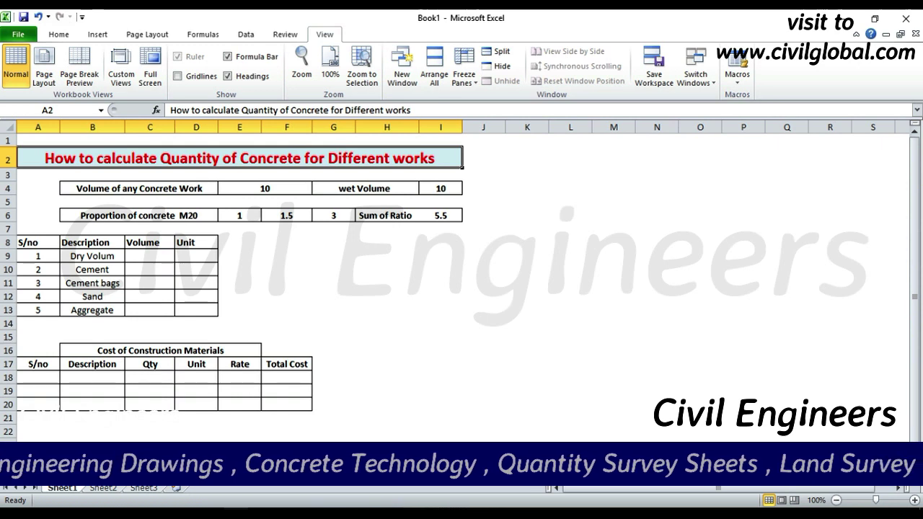
left_click(139, 189)
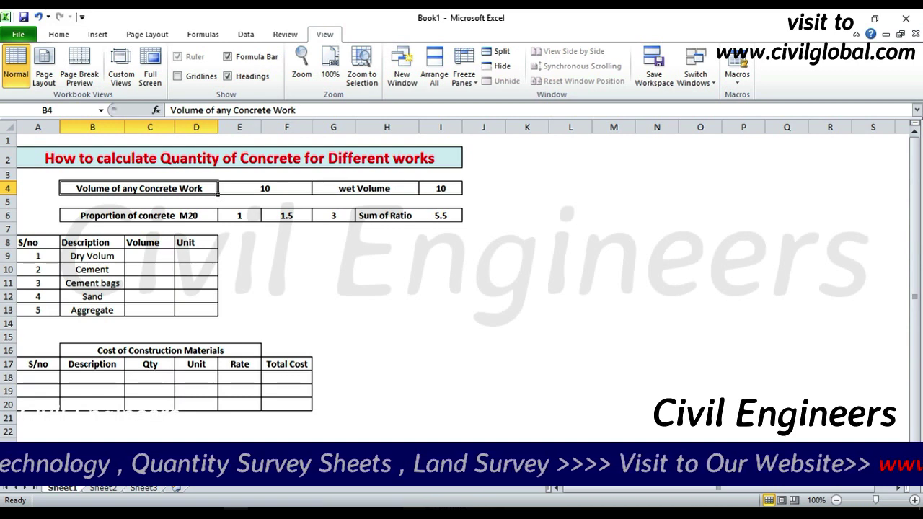
left_click(264, 188)
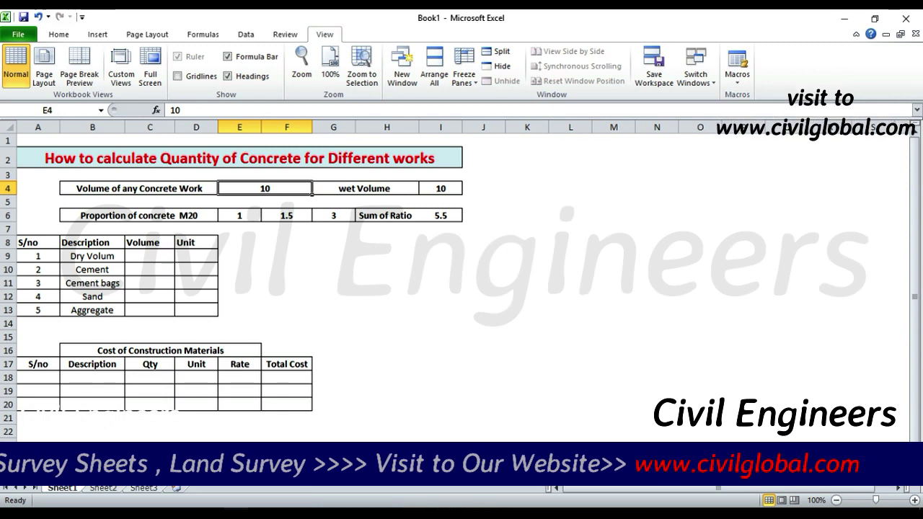
left_click(365, 189)
left_click(440, 189)
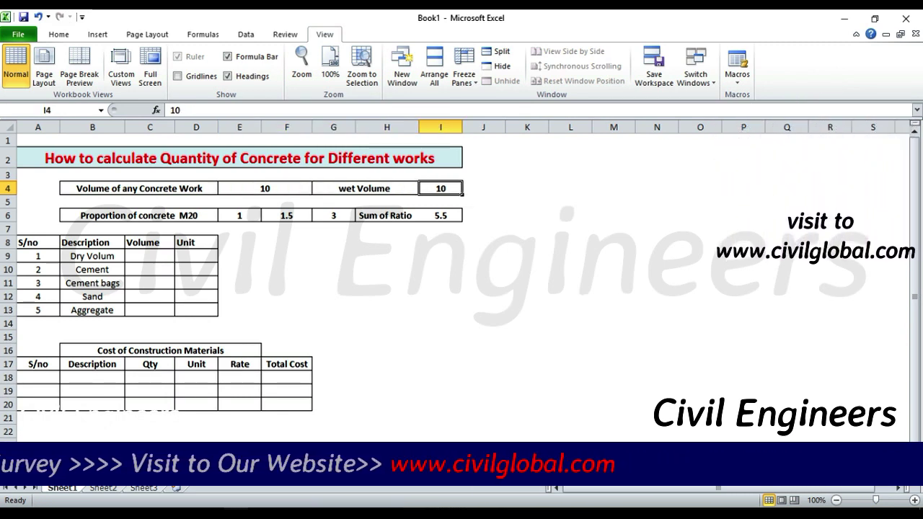
left_click(138, 215)
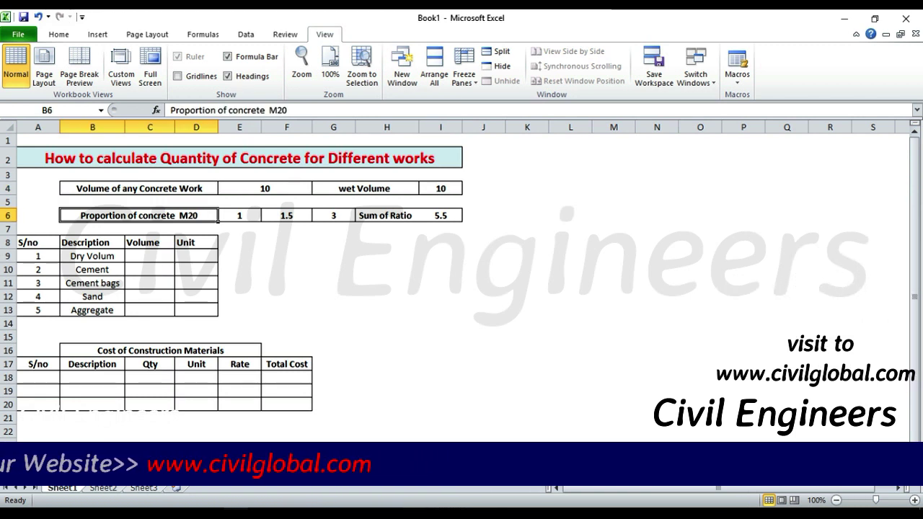
left_click(239, 216)
left_click(286, 216)
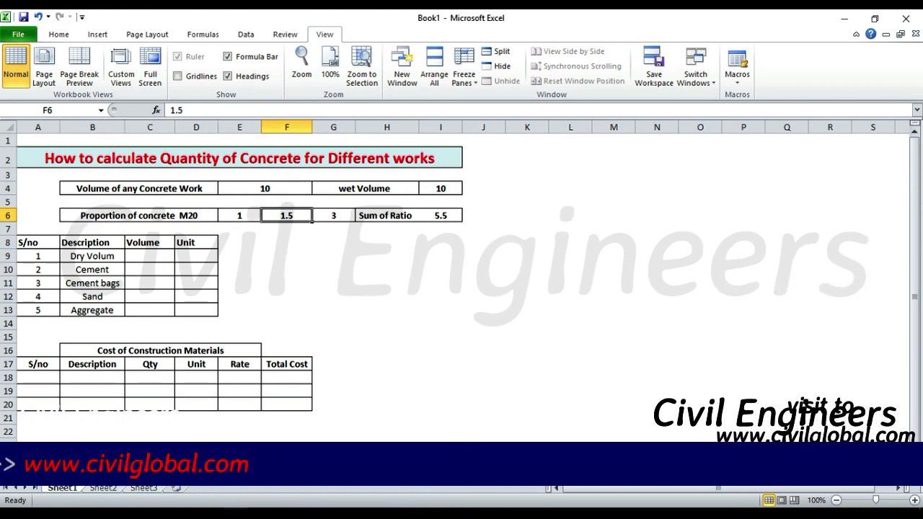
left_click(333, 215)
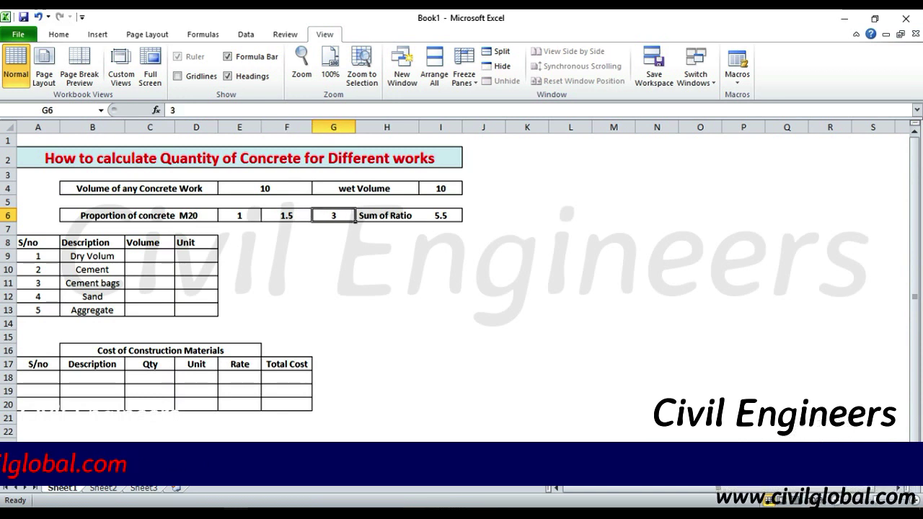
left_click(139, 215)
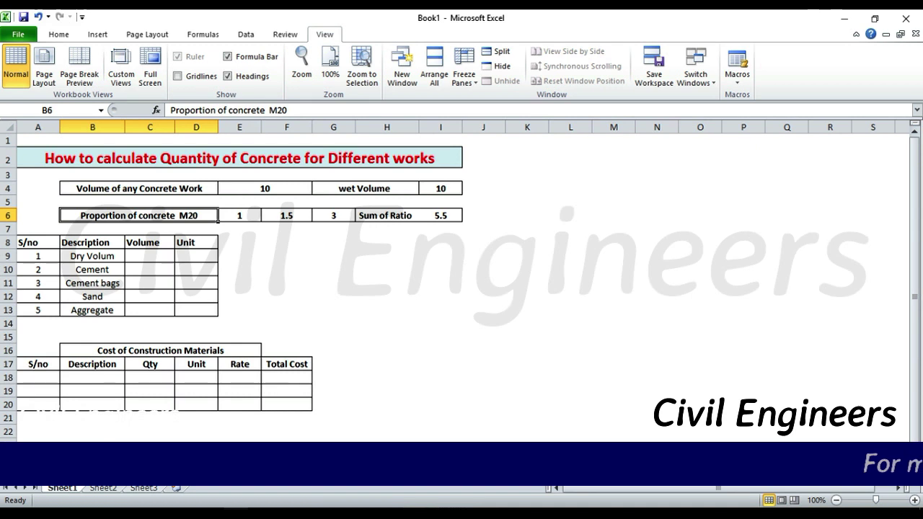
left_click(239, 215)
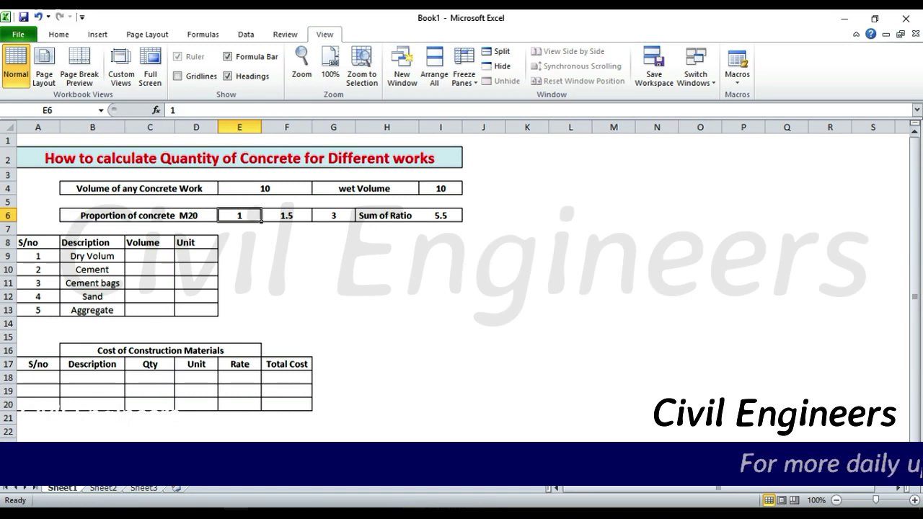
left_click(286, 215)
left_click(333, 215)
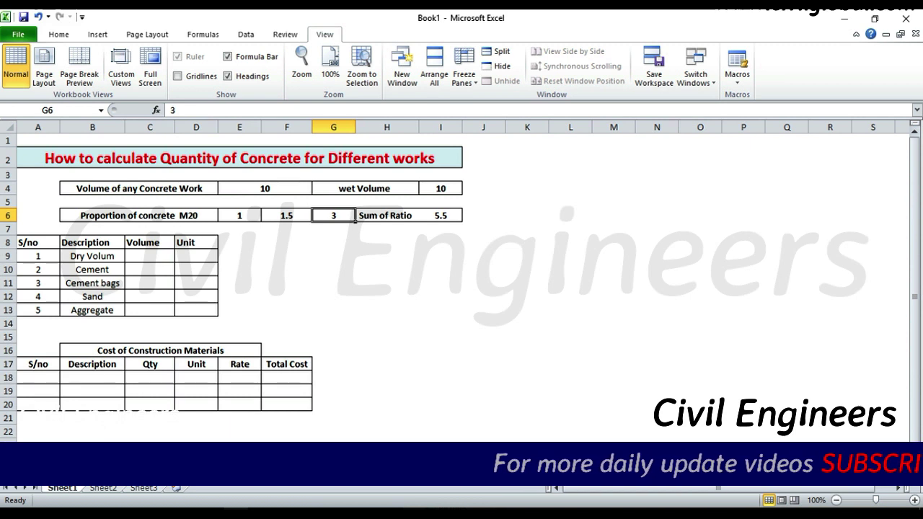
left_click(386, 216)
left_click(440, 216)
left_click(240, 216)
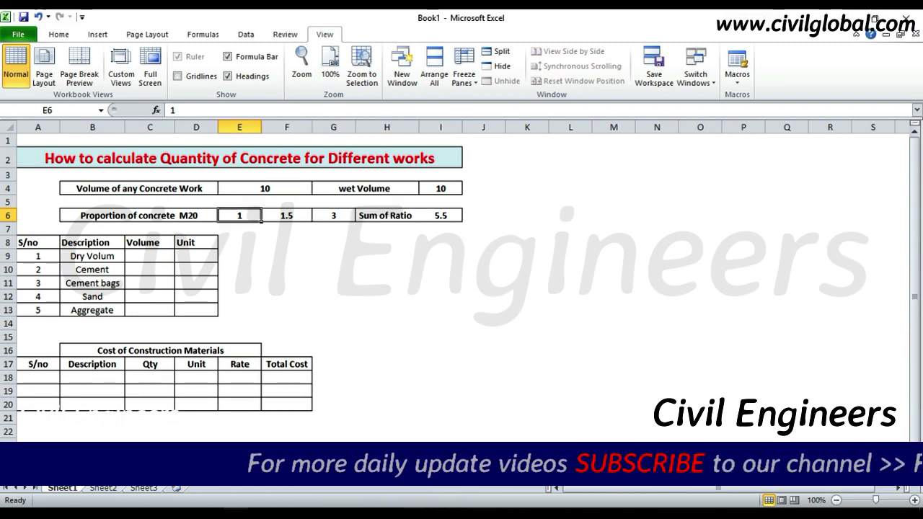
left_click(287, 215)
left_click(333, 216)
left_click(440, 215)
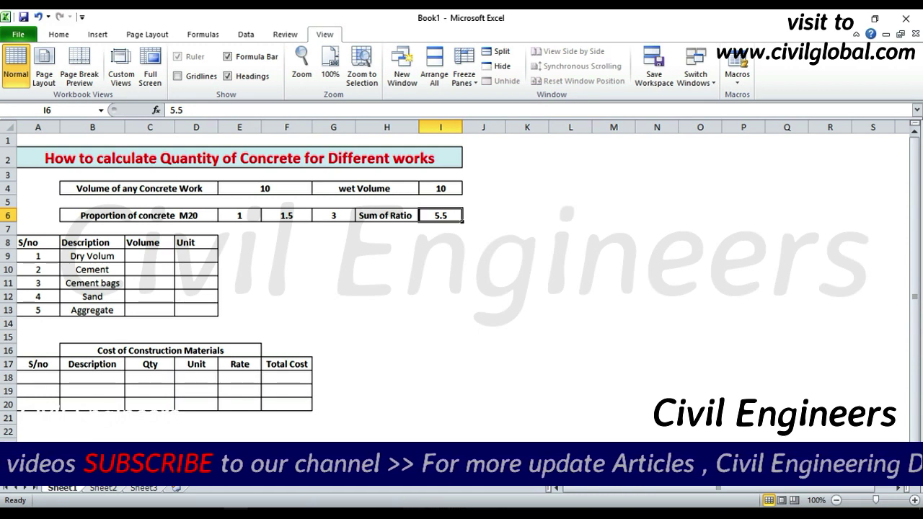
- Examine the column headings and first serial number of the material quantity table
left_click(38, 243)
left_click(93, 243)
left_click(150, 243)
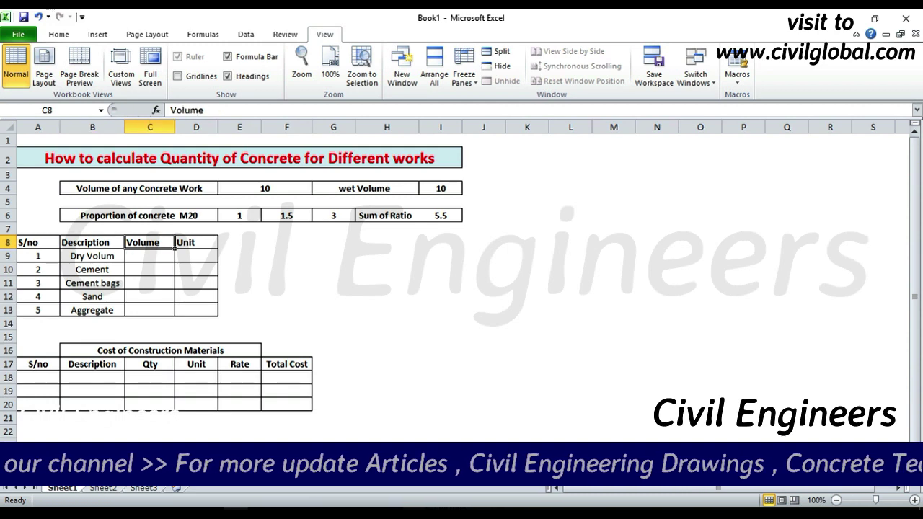
left_click(197, 243)
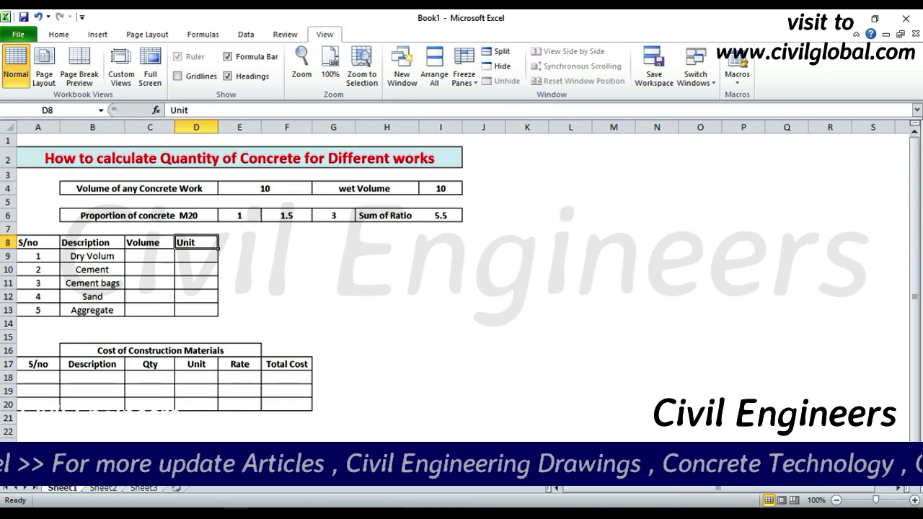
left_click(38, 257)
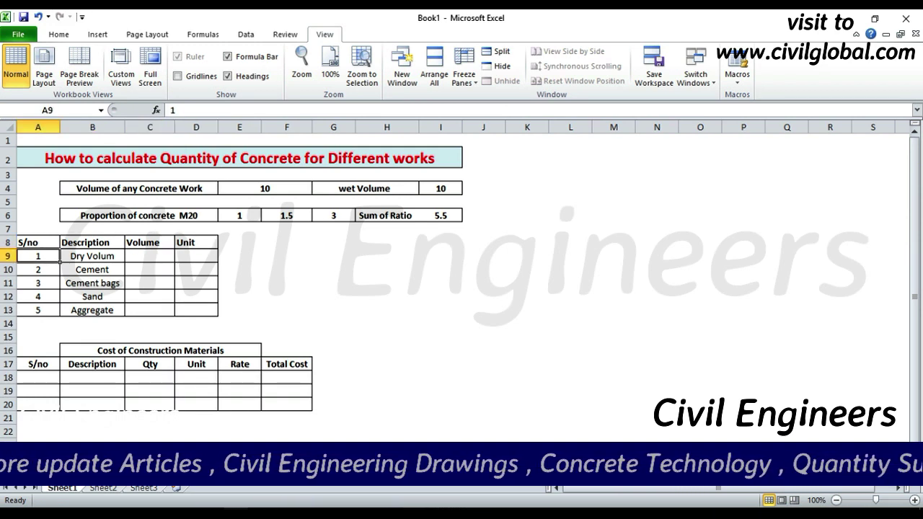
- Correct the spelling of the first description in cell B9 to "Dry Volume"
left_click(92, 256)
double_click(77, 256)
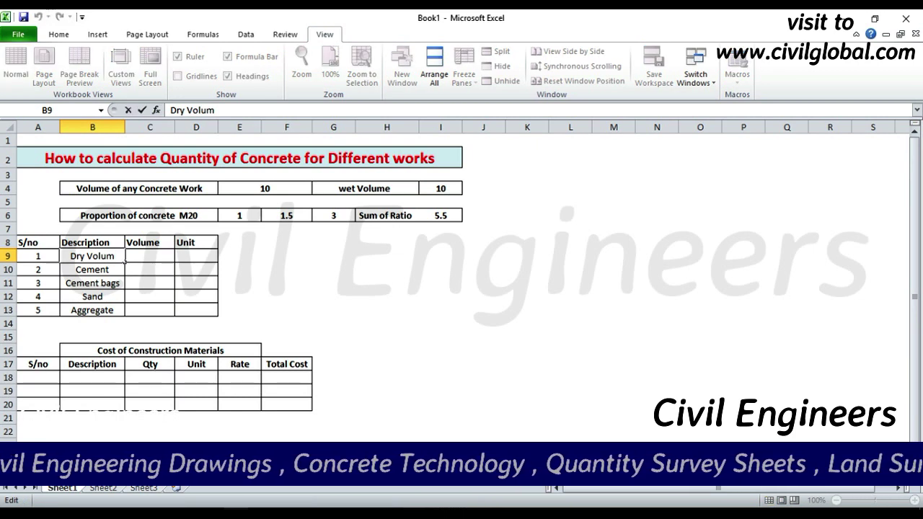
type("e")
left_click(150, 297)
- Calculate the dry volume in cell C9 from the wet volume with the formula =I4*1.54
left_click(150, 256)
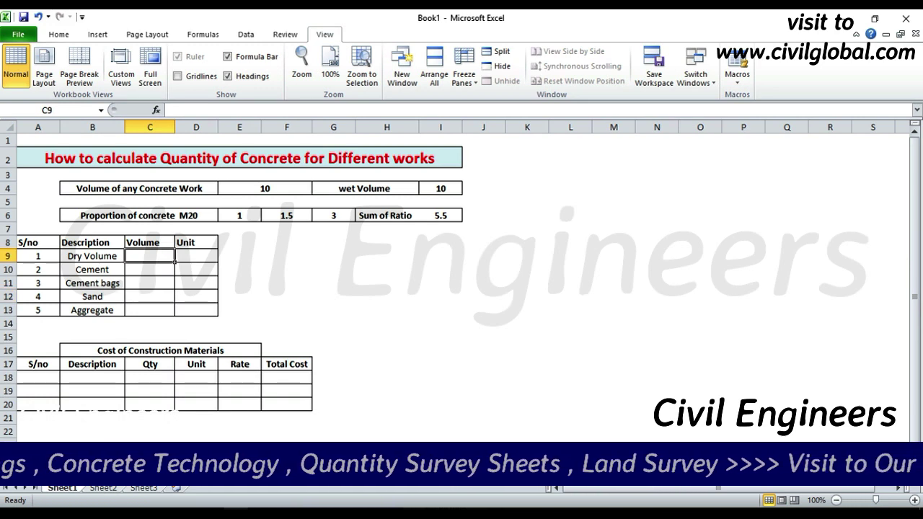
left_click(264, 189)
left_click(440, 189)
left_click(149, 256)
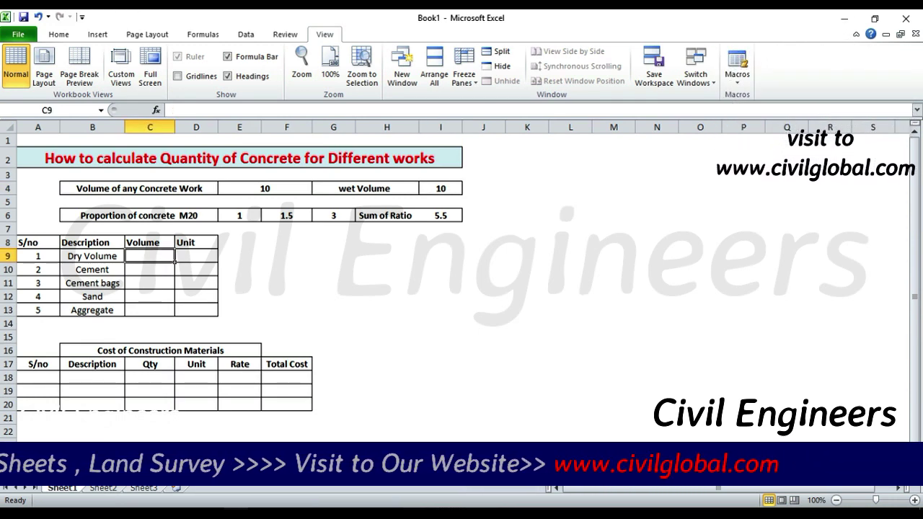
type("=")
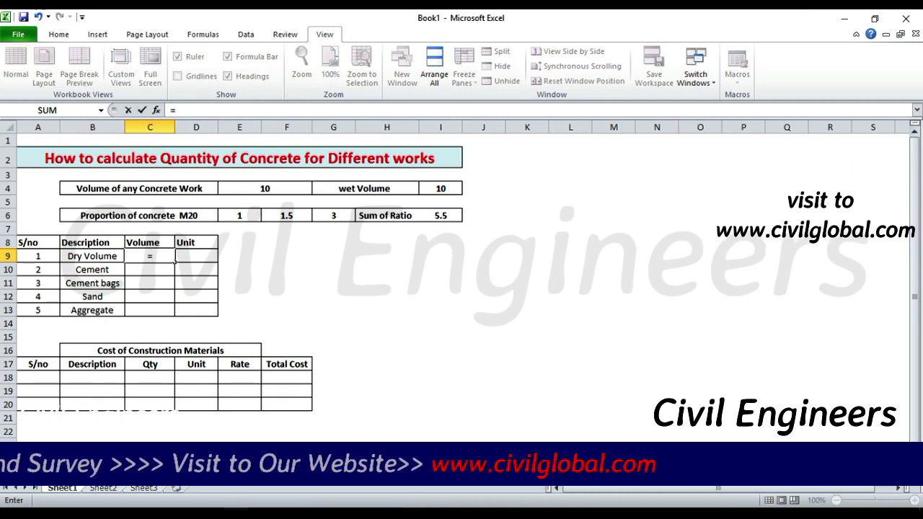
left_click(441, 189)
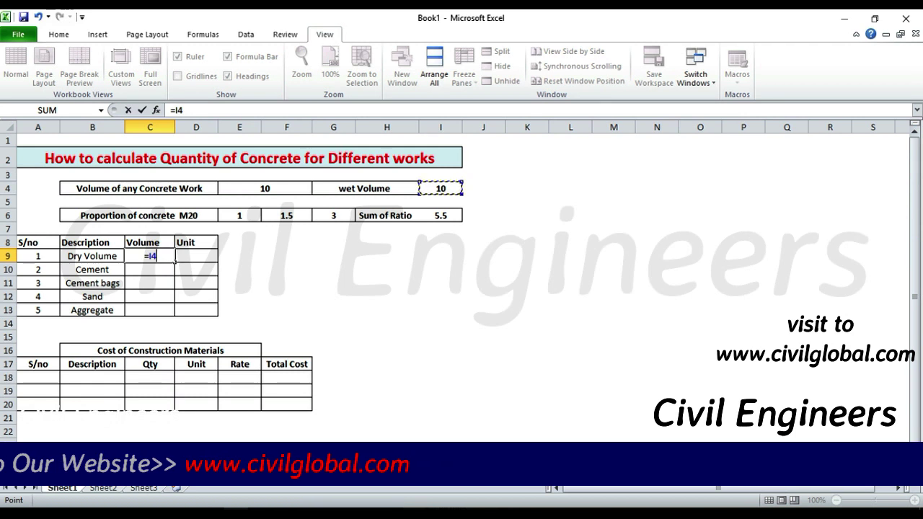
type("*1.54")
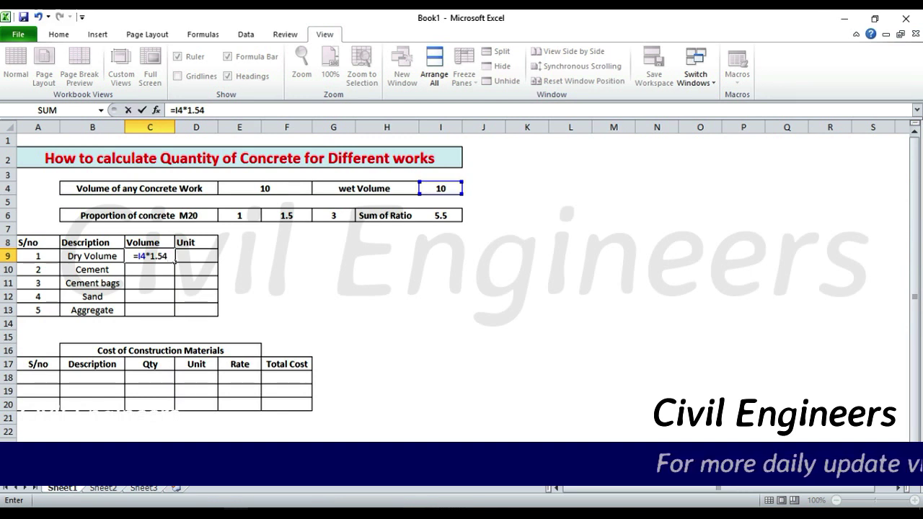
key("Return")
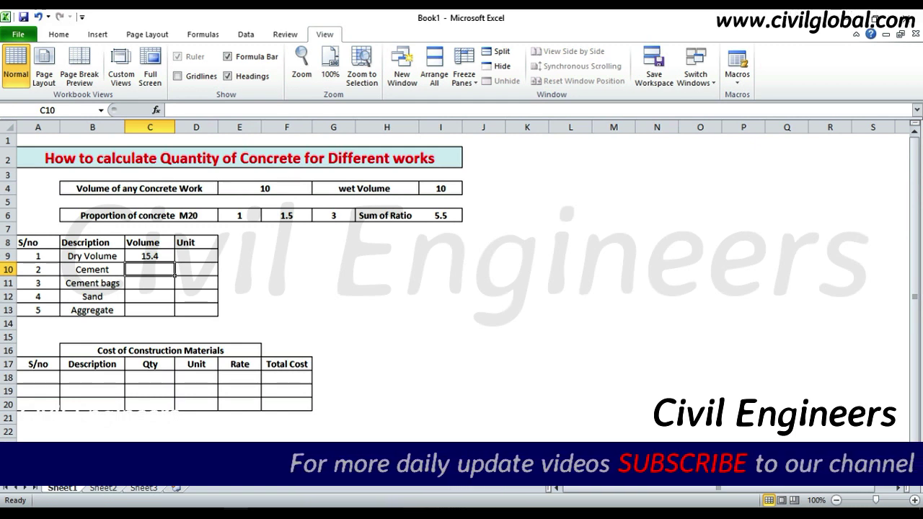
- Enter "cum" as the unit for the dry volume in cell D9
left_click(196, 256)
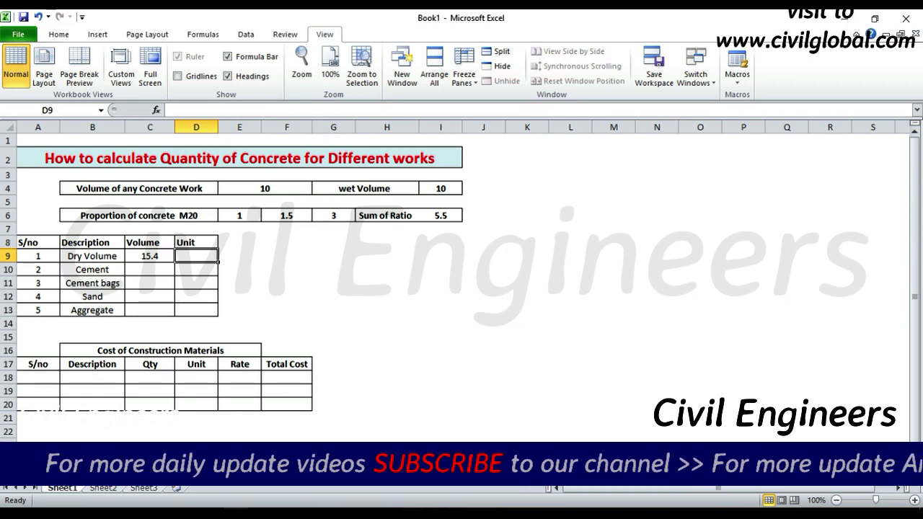
type("cum")
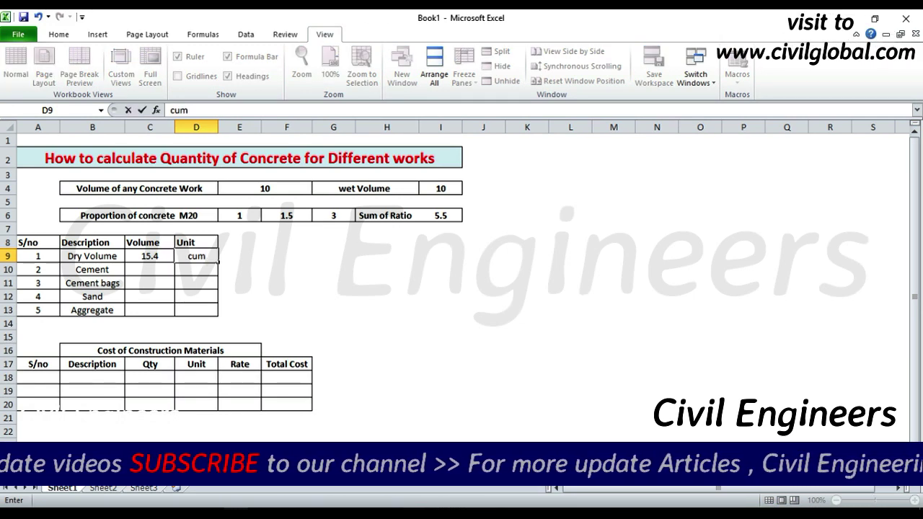
left_click(150, 297)
- Calculate the cement volume in cell C10 with the formula =E6/I6*C9
left_click(150, 270)
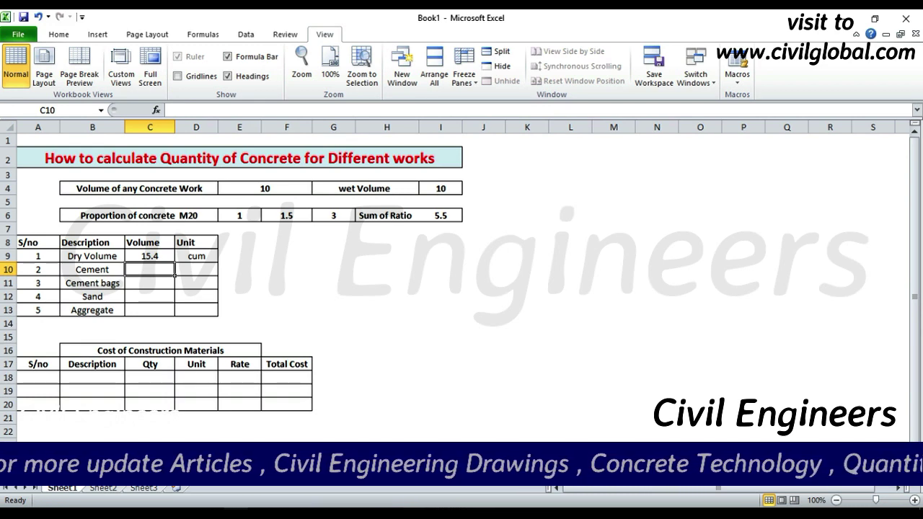
type("=")
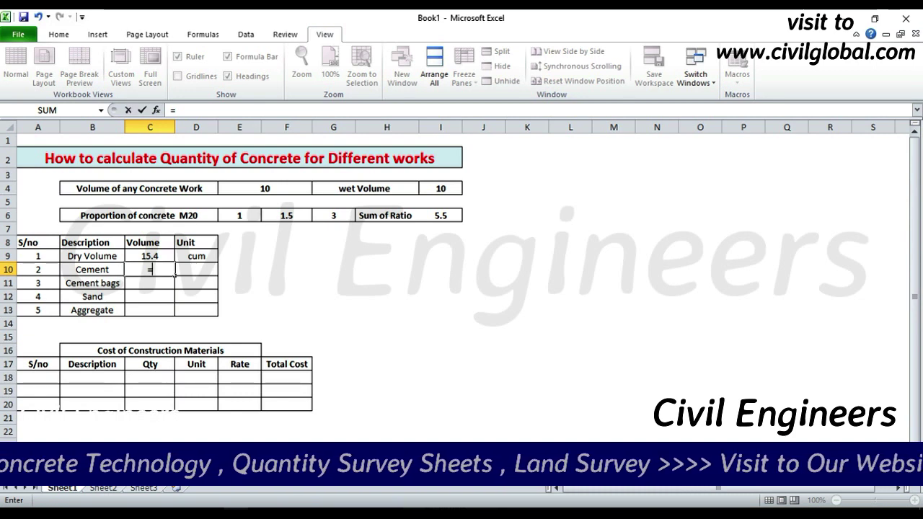
left_click(239, 216)
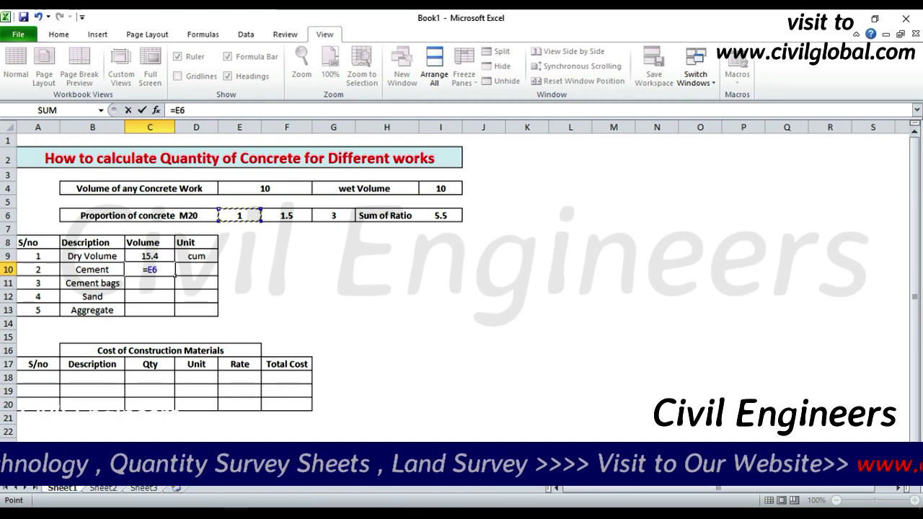
type("/")
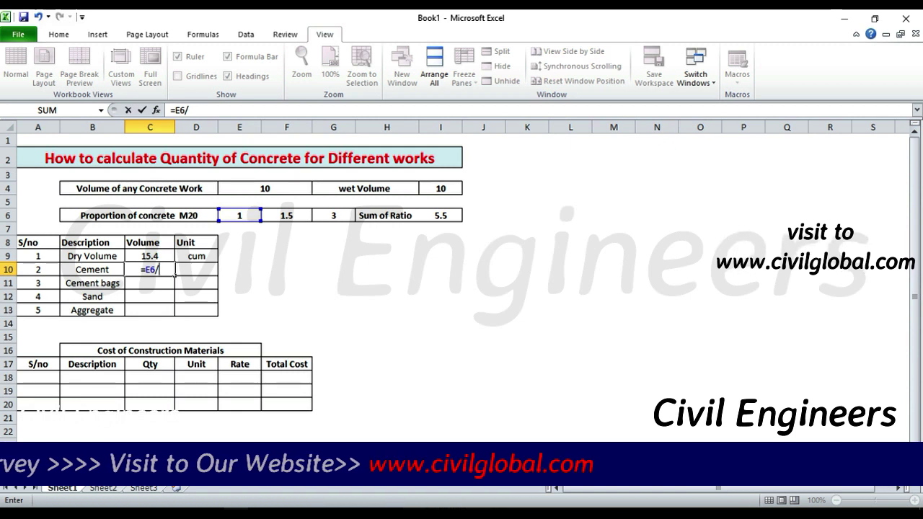
left_click(440, 216)
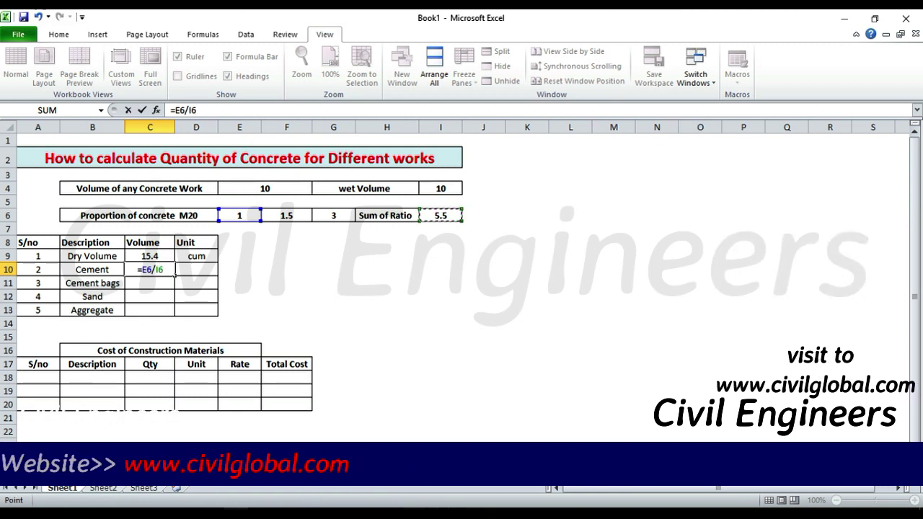
type("*")
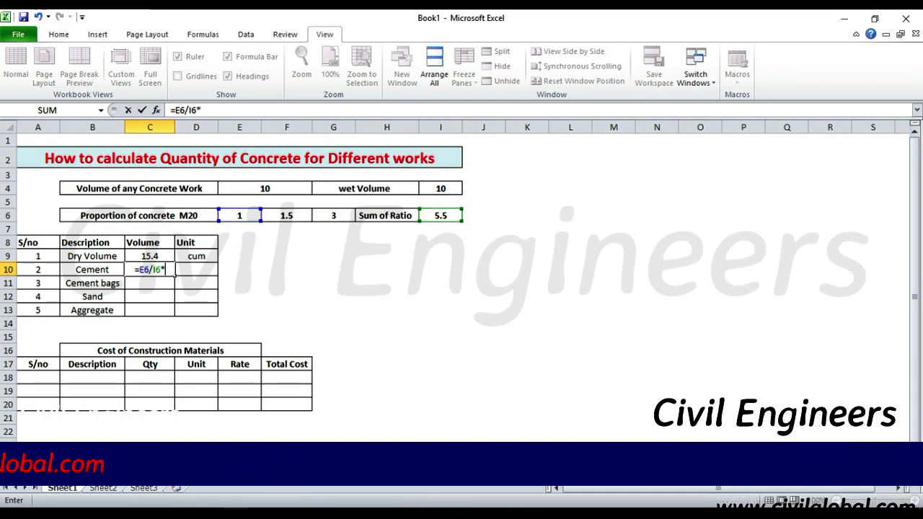
key("Up")
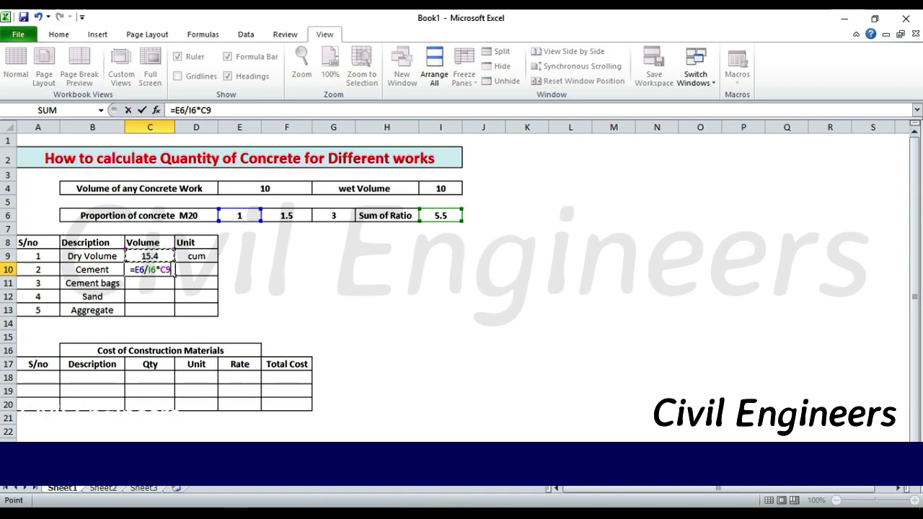
key("Return")
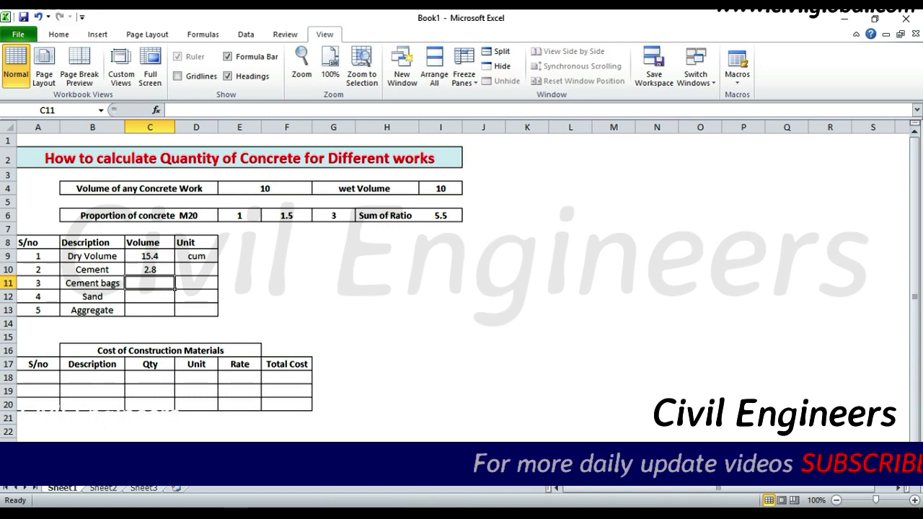
- Enter "cum" as the unit for the cement volume in cell D10
key("Up")
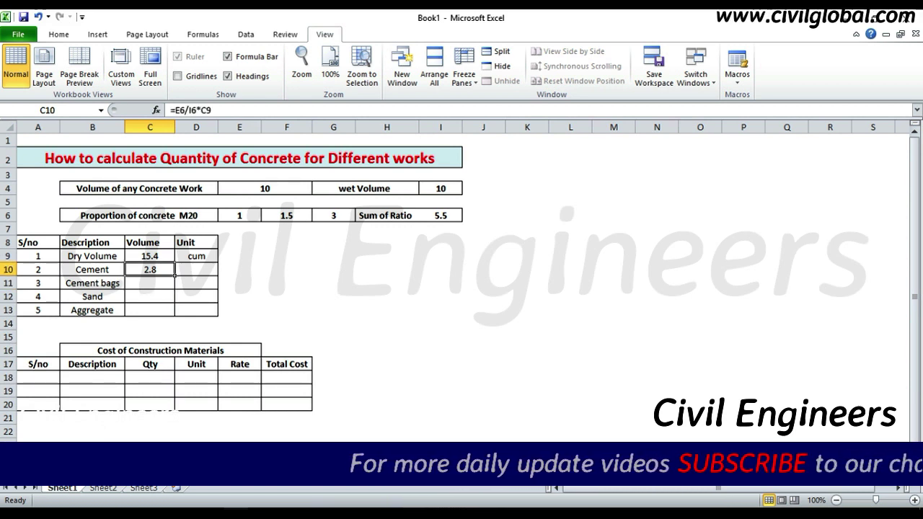
left_click(217, 269)
type("c")
key("BackSpace")
type("um")
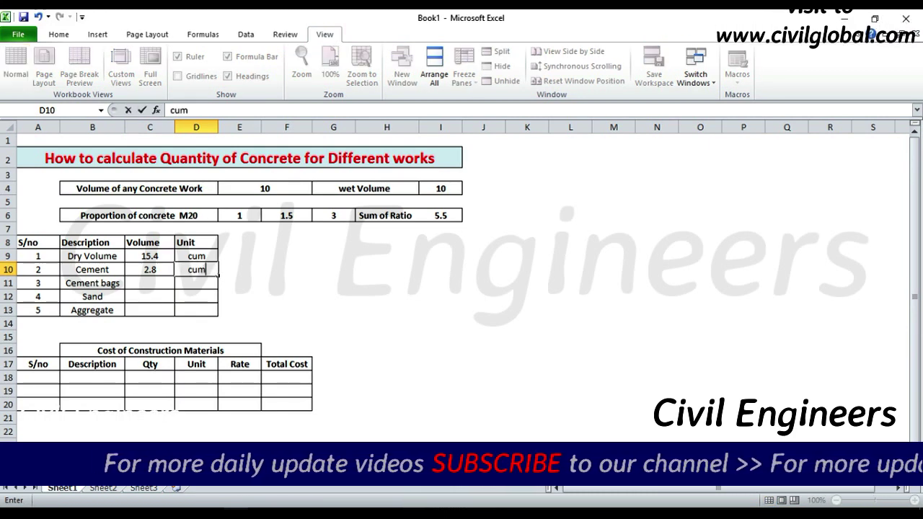
left_click(287, 283)
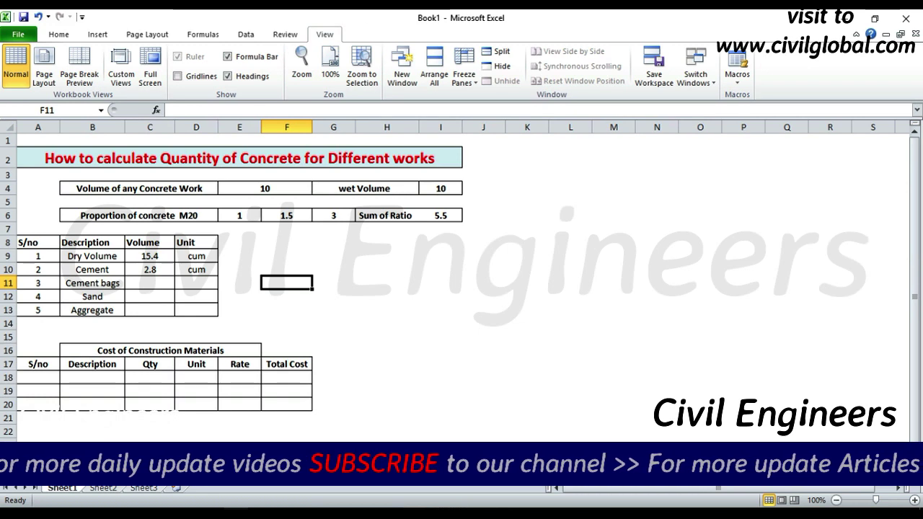
- Calculate the number of cement bags in cell C11 from the cement volume with the formula =C10/0.035
left_click(149, 283)
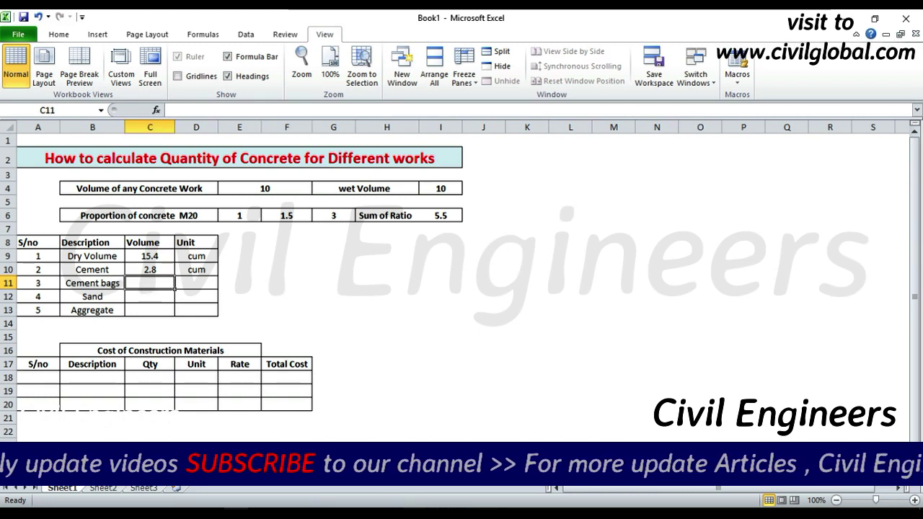
left_click(150, 270)
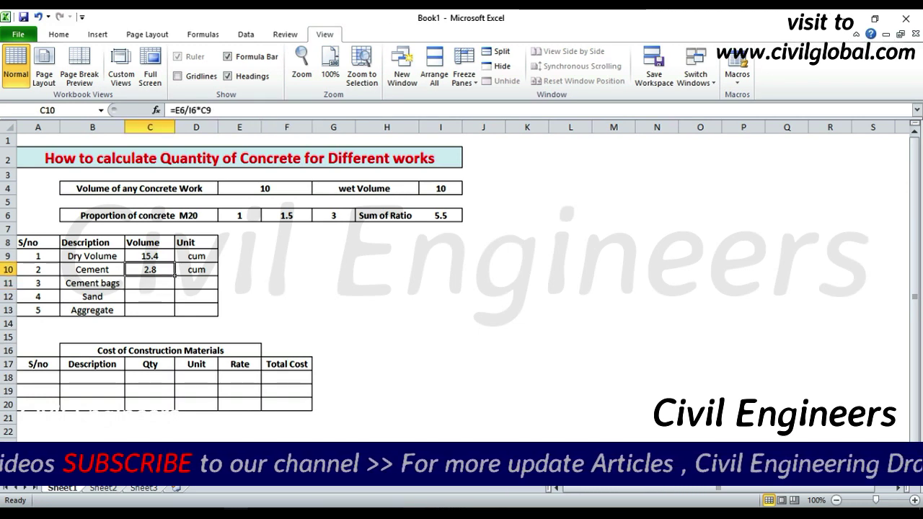
left_click(150, 284)
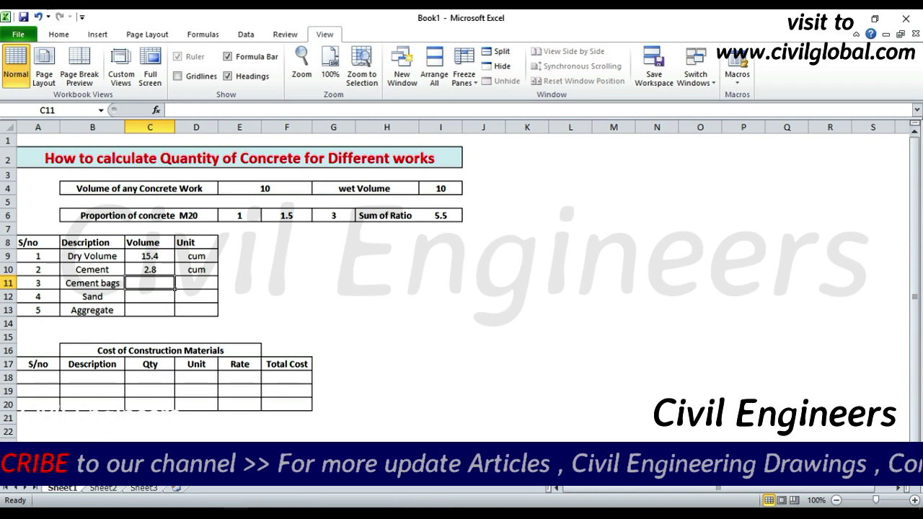
type("=")
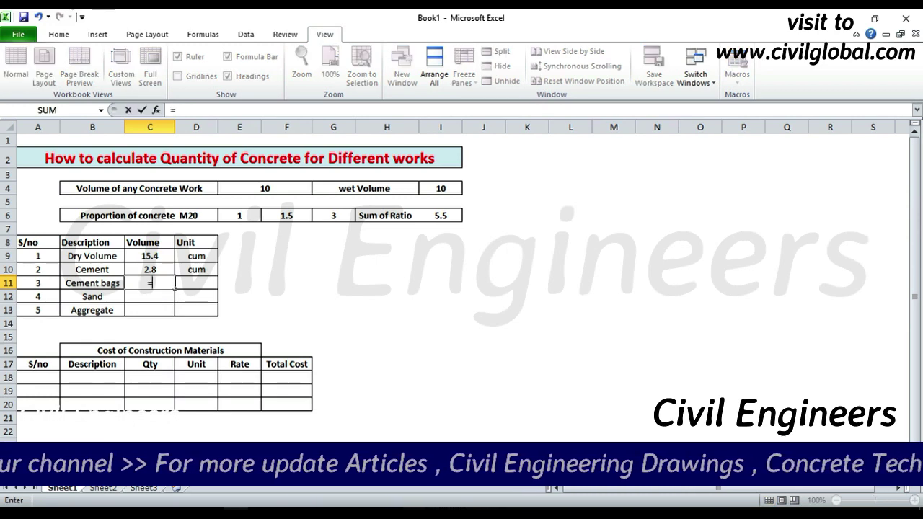
key("Up")
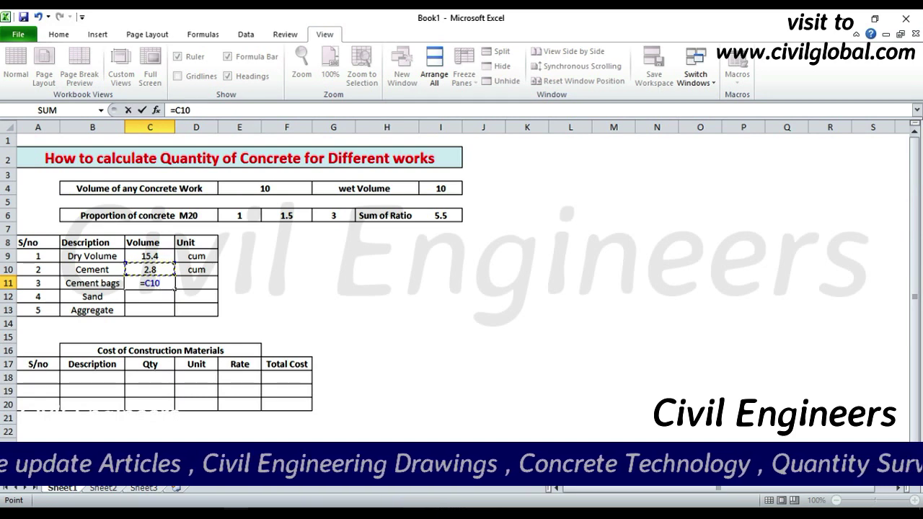
type("/0.035")
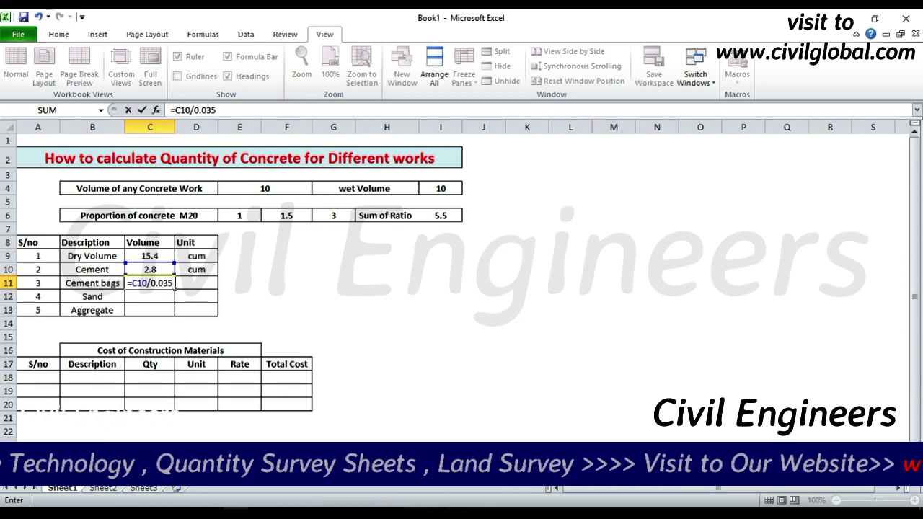
key("Return")
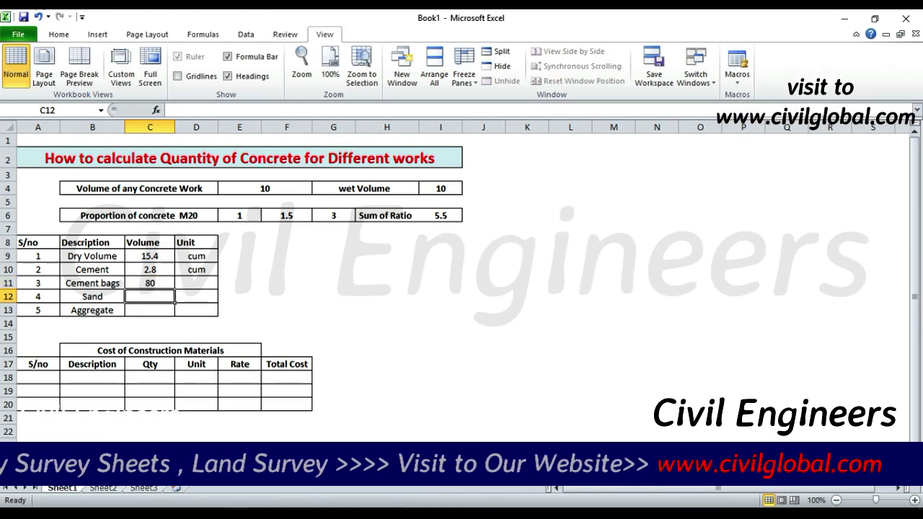
- Enter "number" as the unit for the cement bags in cell D11
left_click(264, 188)
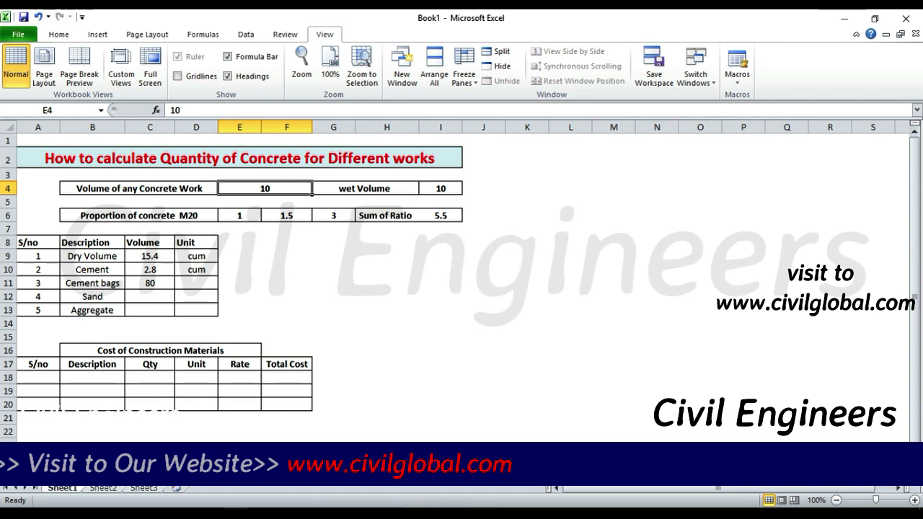
left_click(150, 284)
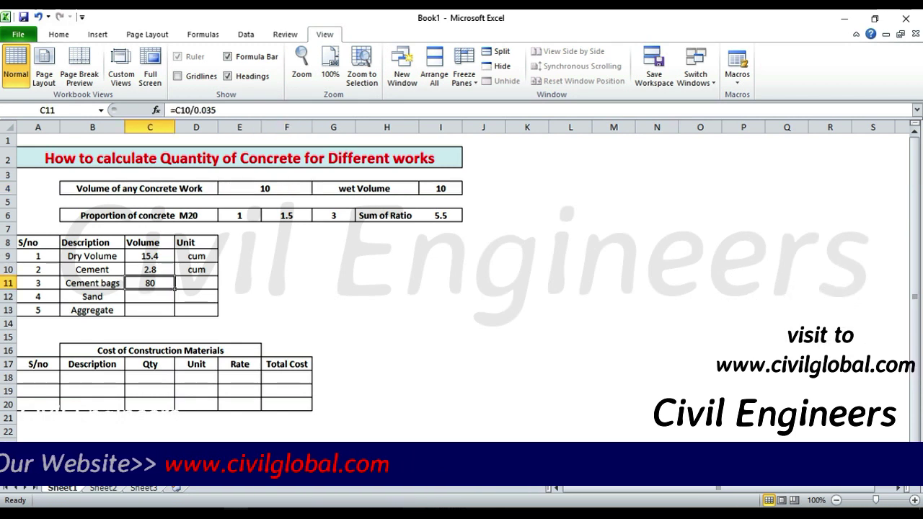
left_click(196, 284)
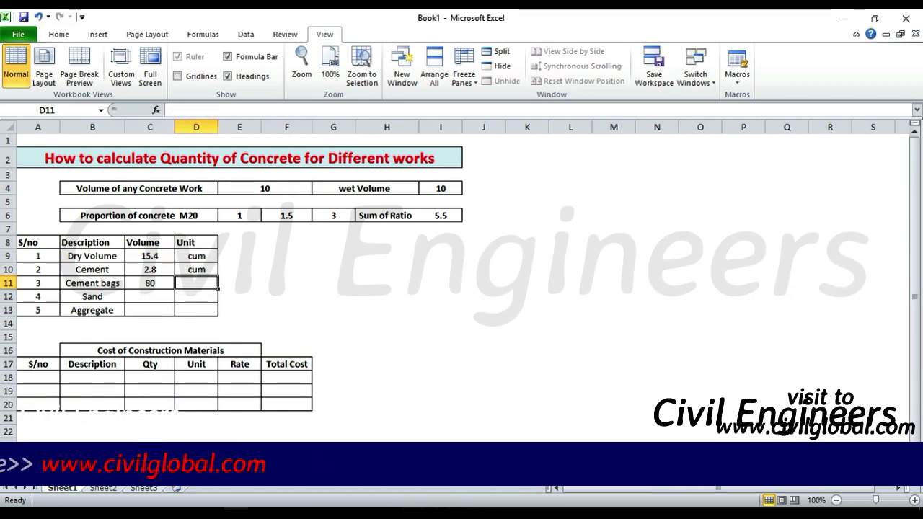
type("number")
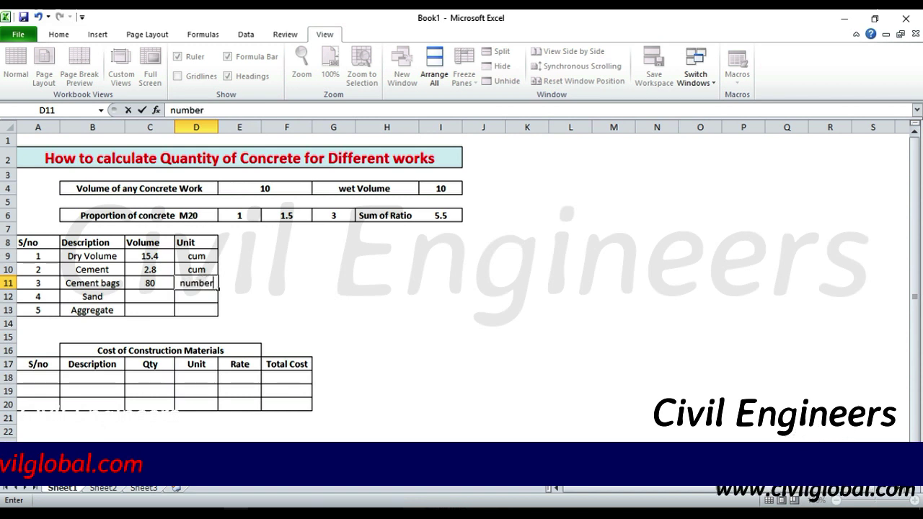
left_click(287, 283)
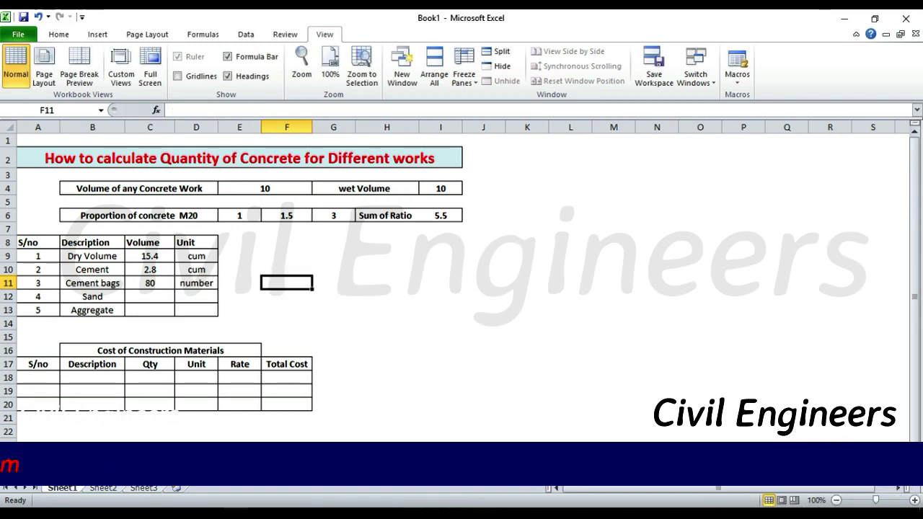
- Calculate the sand volume in cell C12 from its ratio share of the dry volume with the formula =F6/I6*C9
left_click(240, 216)
left_click(287, 215)
left_click(333, 215)
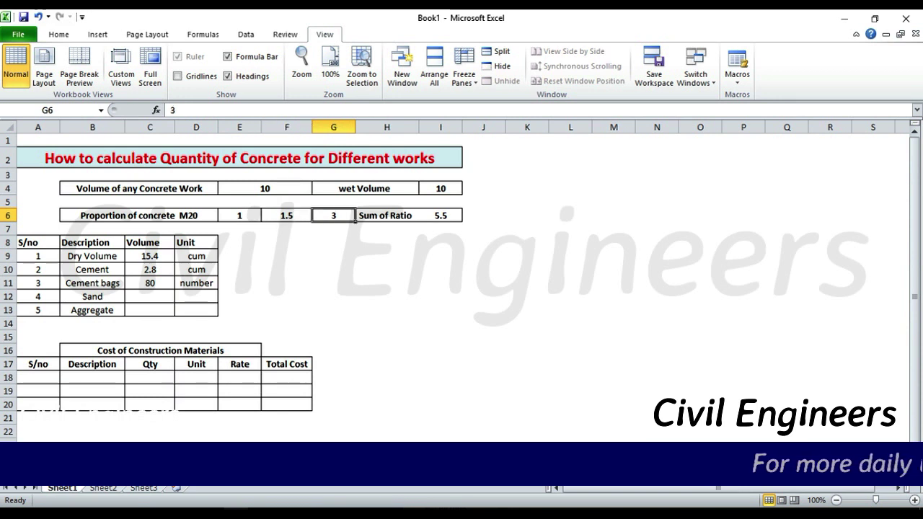
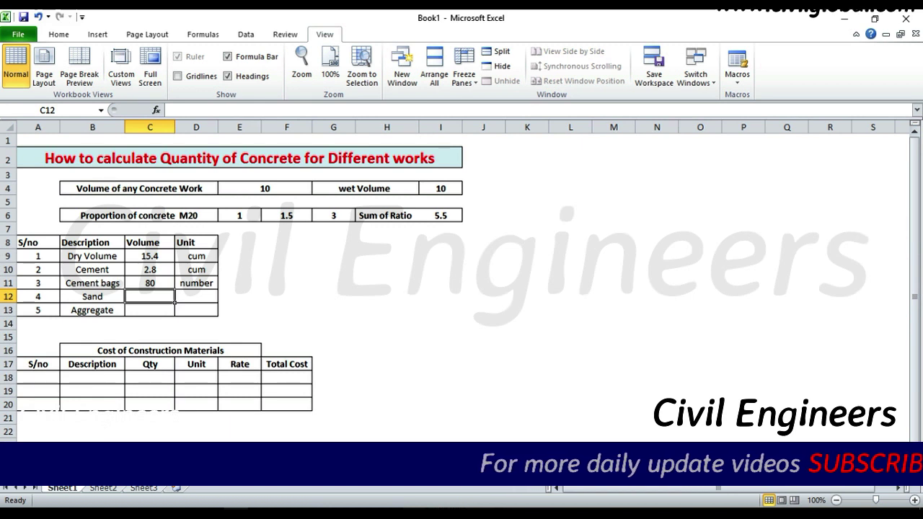
type("=")
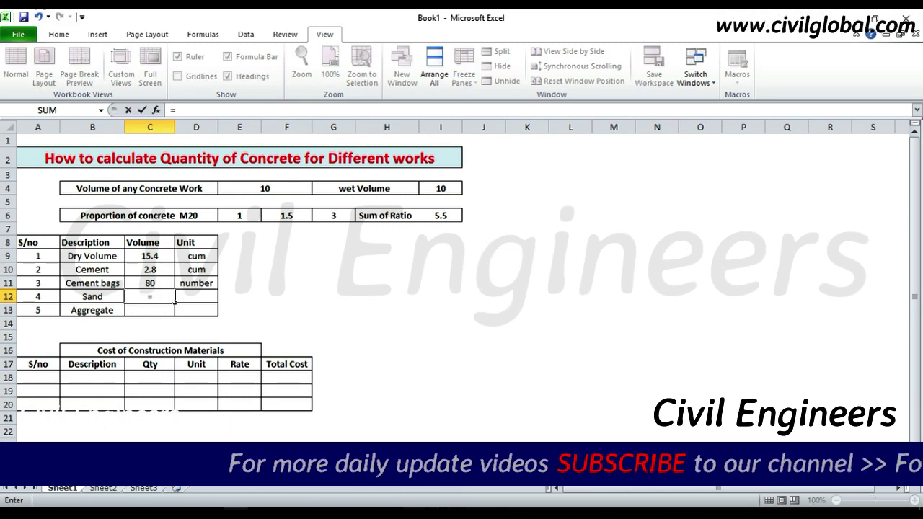
left_click(286, 215)
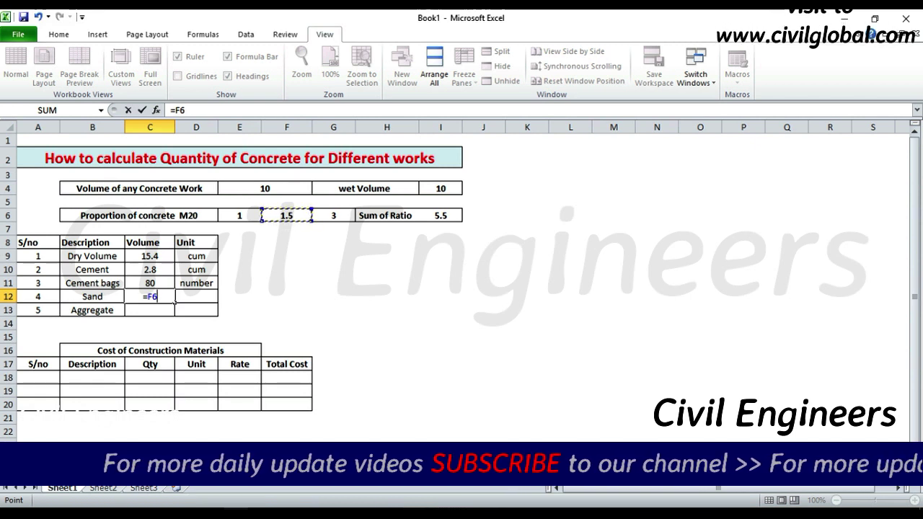
type("/")
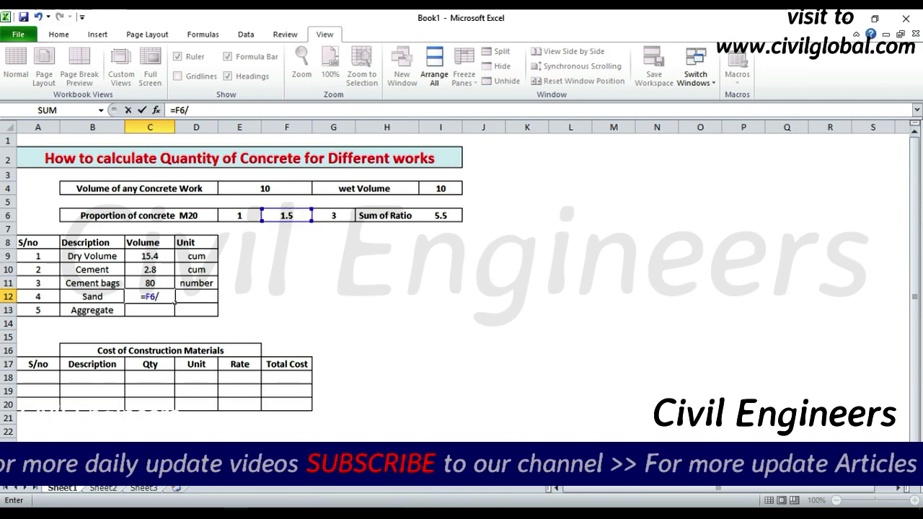
key("Up")
key("Up")
key("Up")
key("Up")
key("Up")
key("Up")
key("Right")
key("Right")
key("Right")
key("Right")
key("Right")
key("Right")
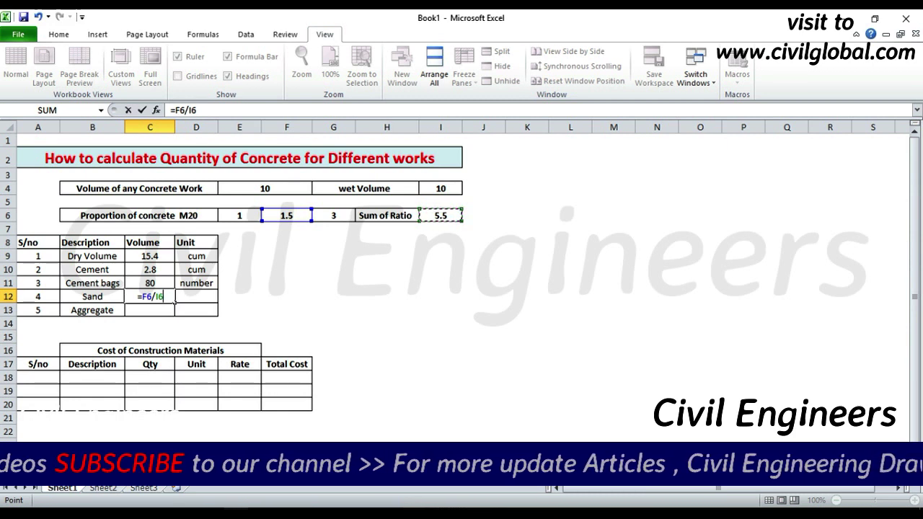
type("*")
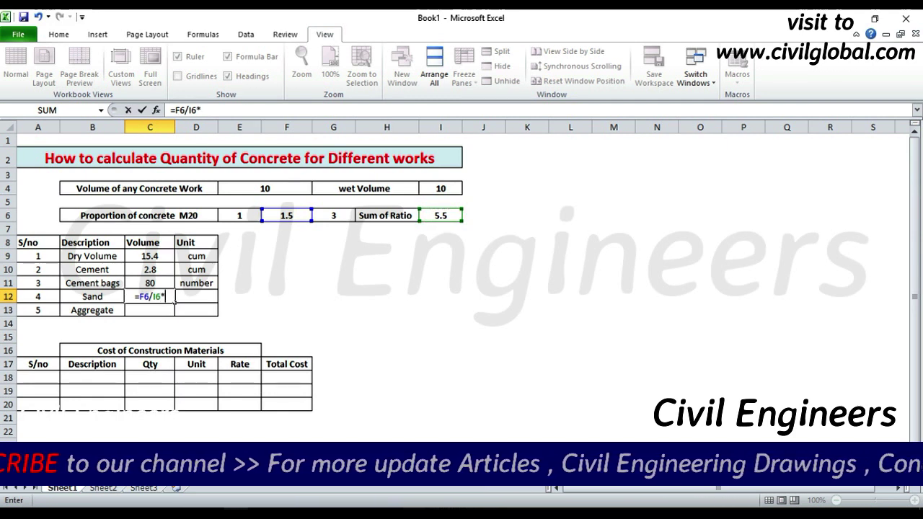
key("Up")
key("Up")
key("Up")
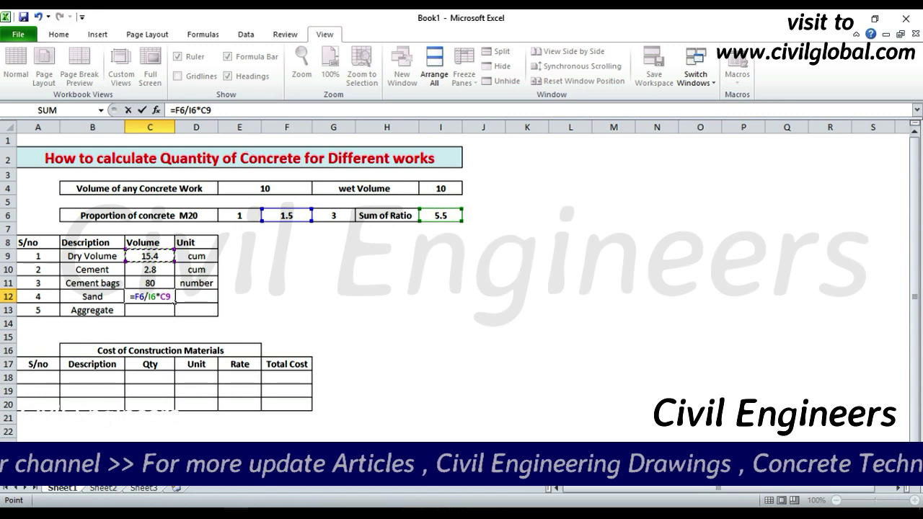
key("Return")
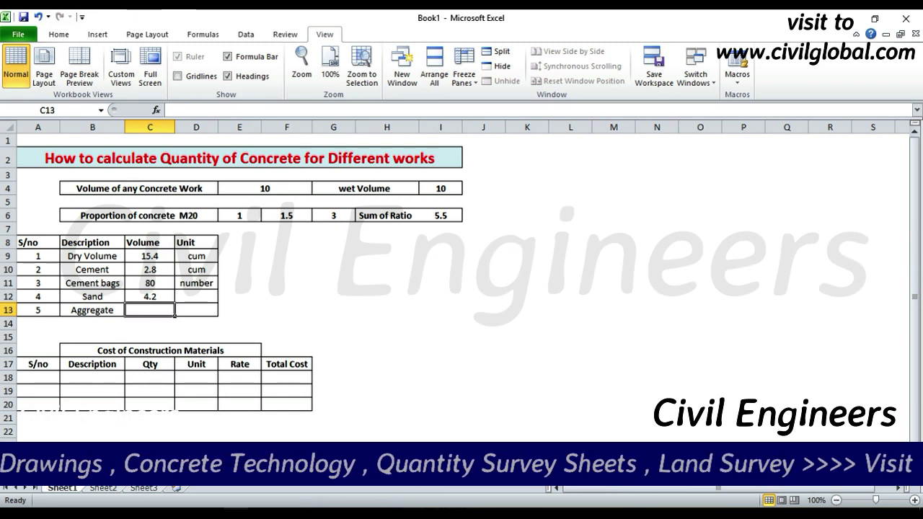
- Enter "cum" as the unit for the sand volume in cell D12
left_click(196, 296)
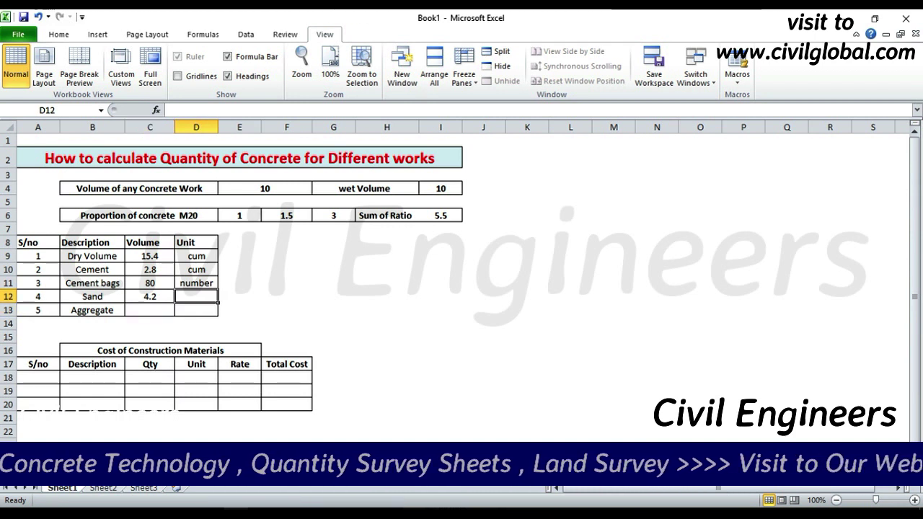
type("cum")
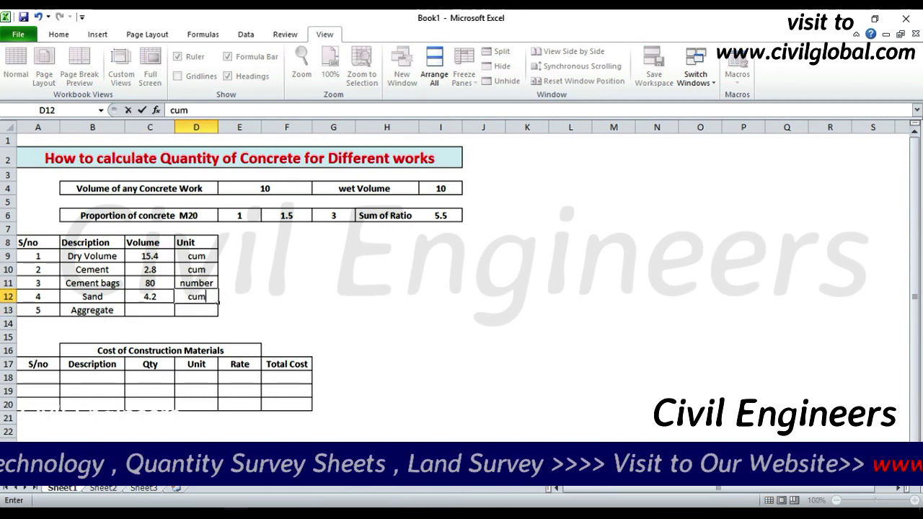
left_click(287, 296)
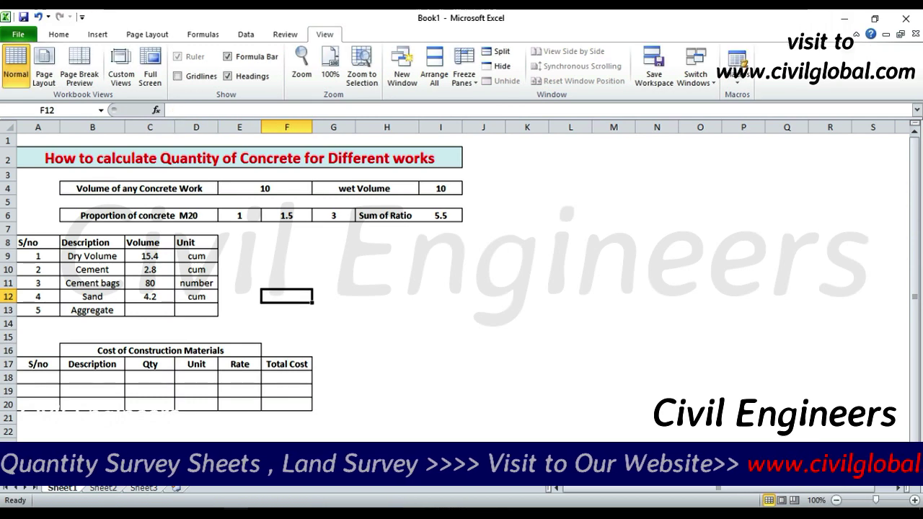
- Calculate the aggregate volume in cell C13 from its ratio share of the dry volume with the formula =G6/I6*C9
left_click(150, 310)
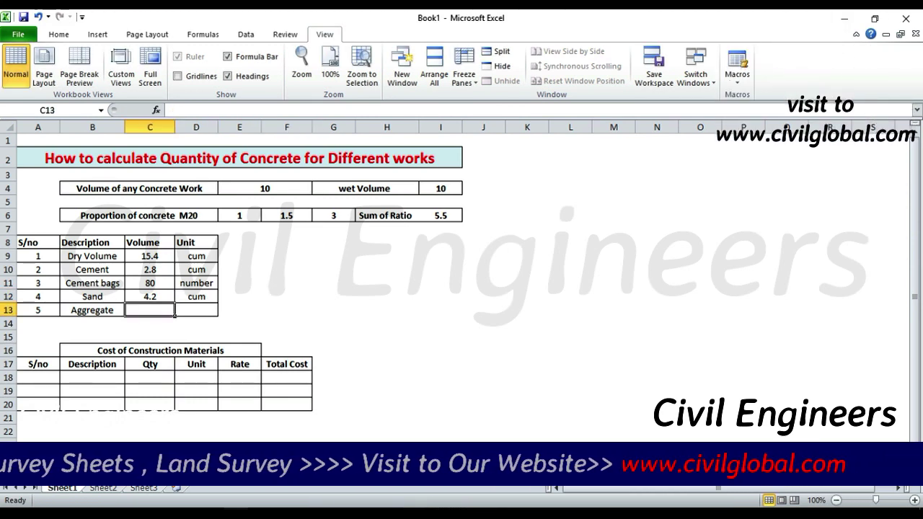
type("=")
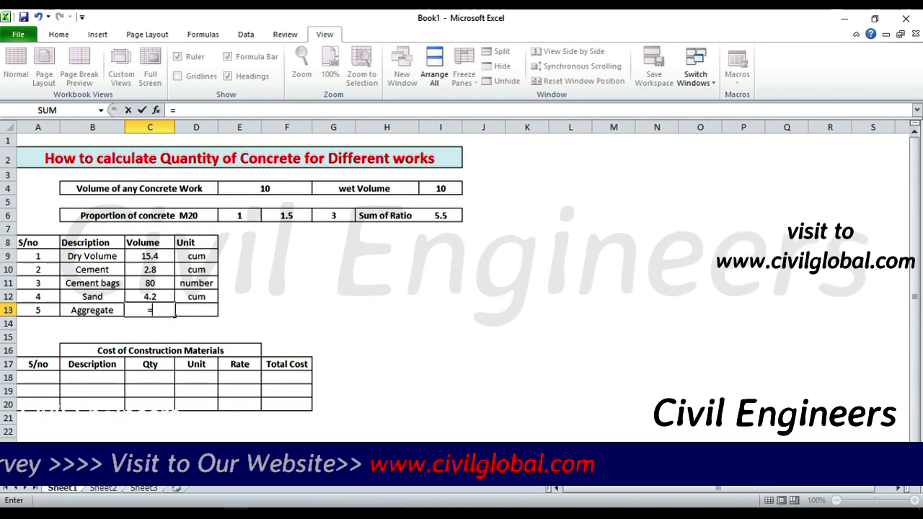
left_click(333, 216)
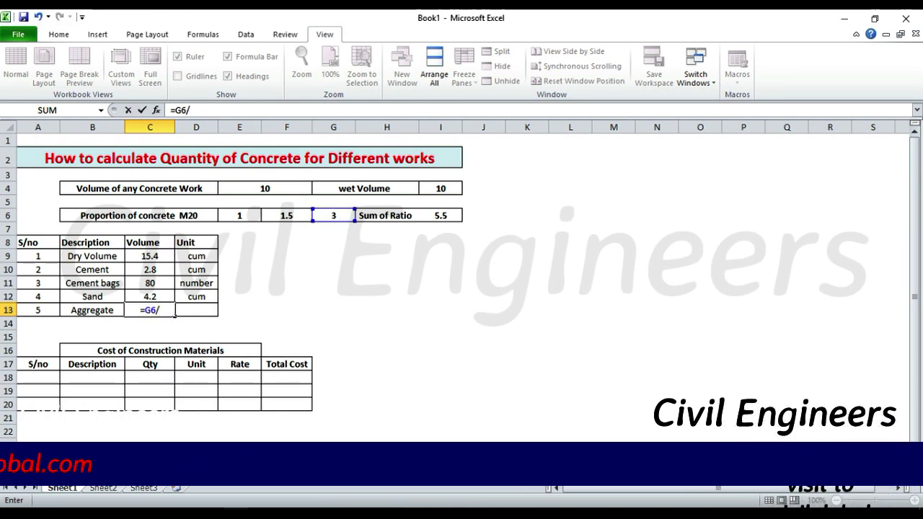
left_click(440, 216)
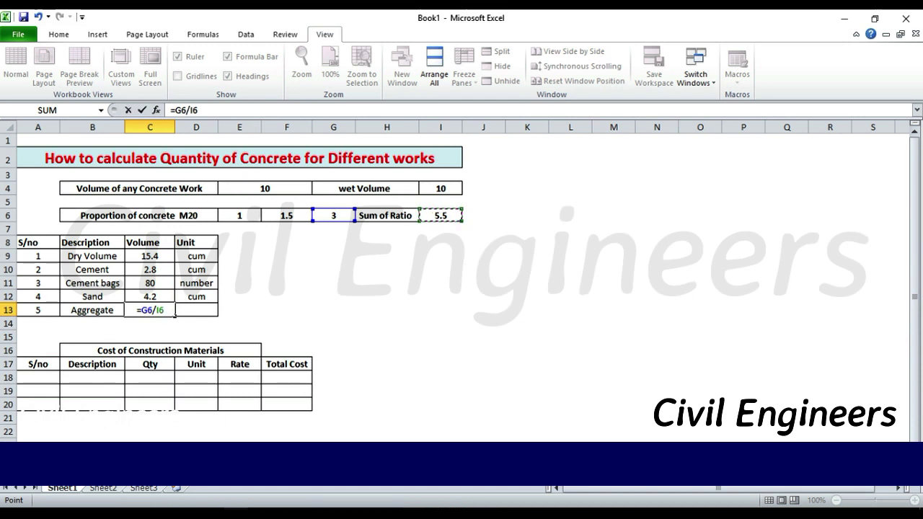
type("*")
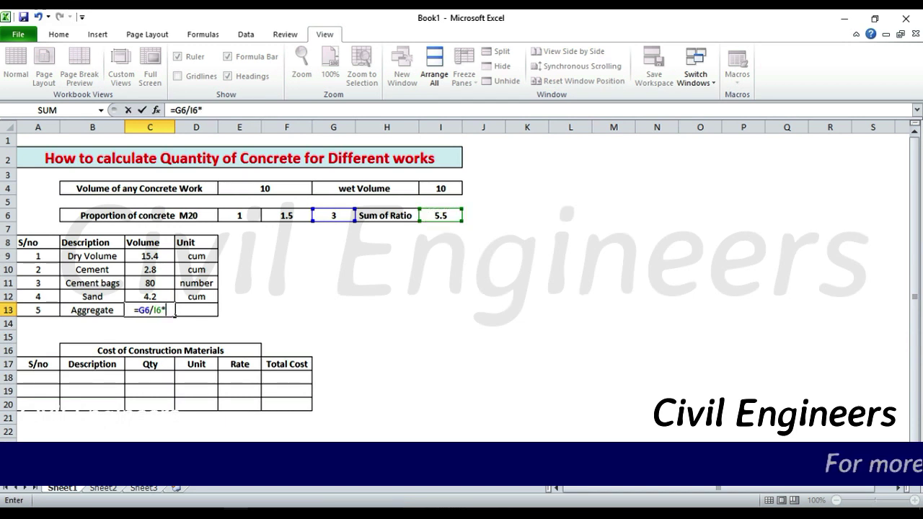
left_click(150, 256)
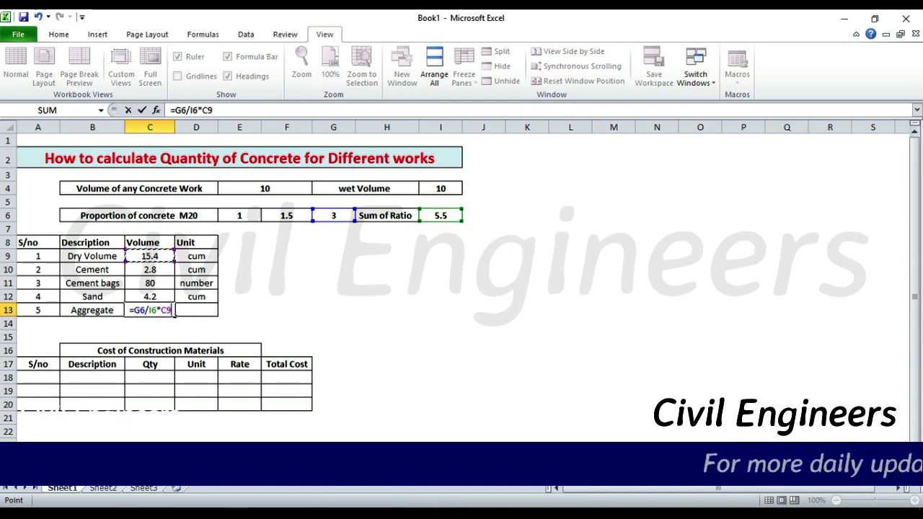
key("Return")
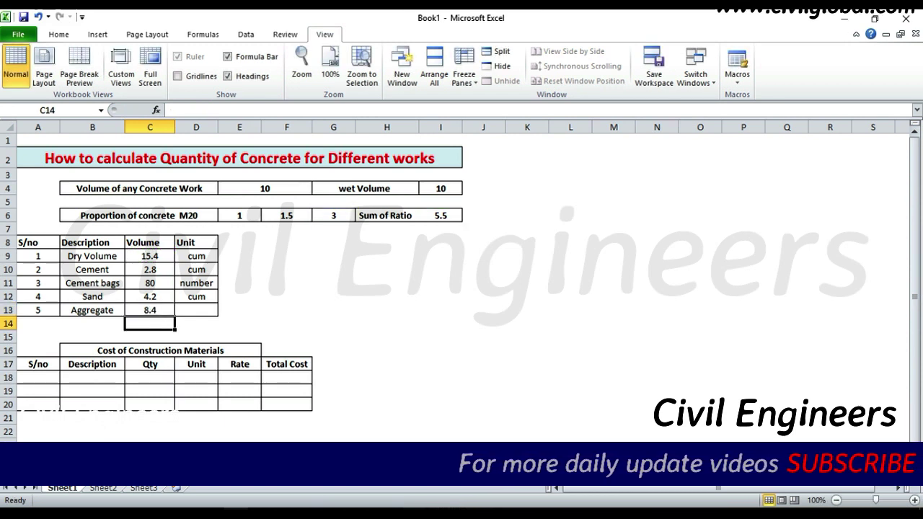
- Enter "cum" as the unit for the aggregate volume in cell D13
left_click(197, 310)
type("cu")
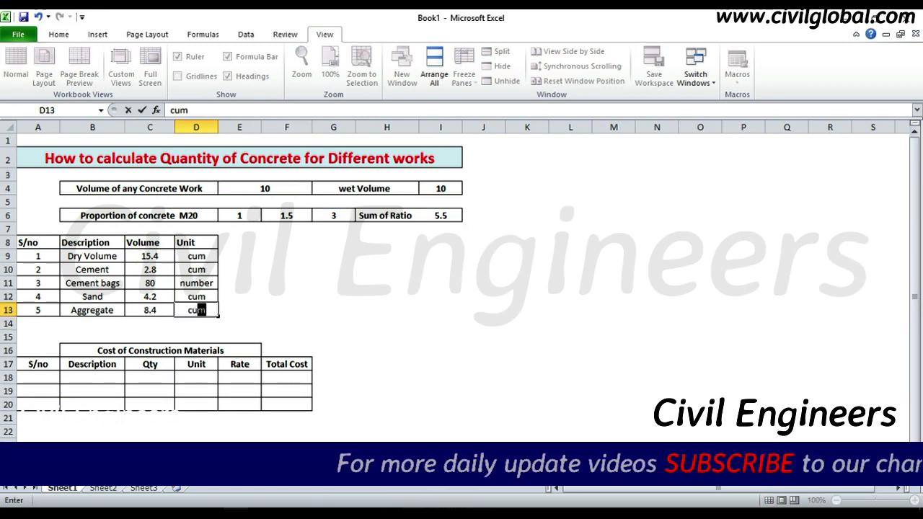
type("m")
left_click(387, 323)
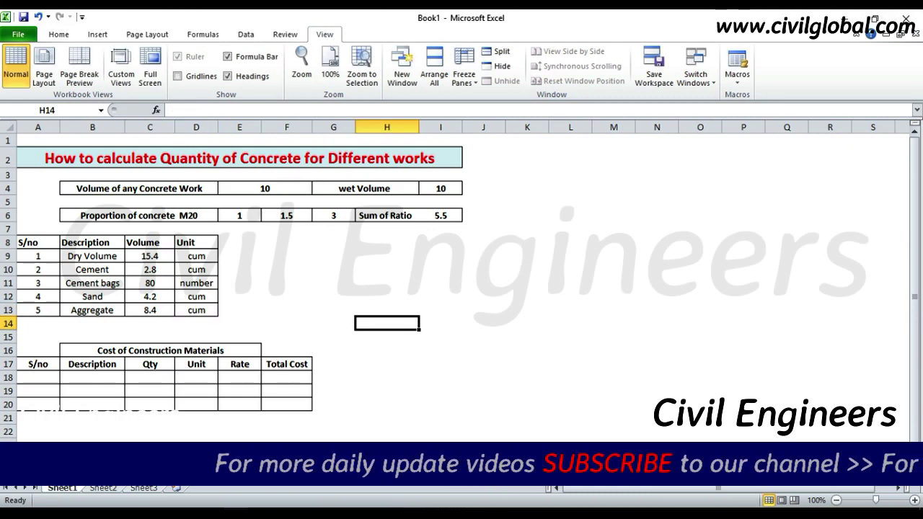
left_click(160, 350)
left_click_drag(196, 256, 196, 310)
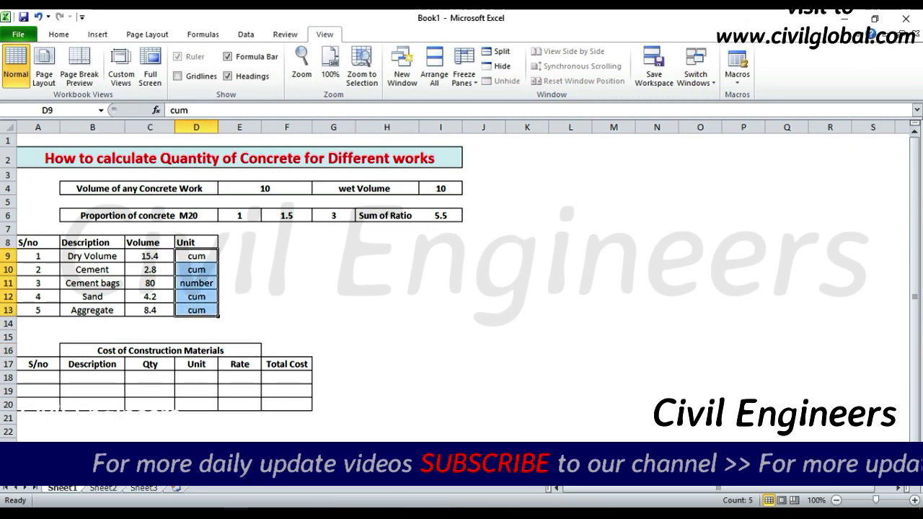
left_click_drag(150, 256, 149, 310)
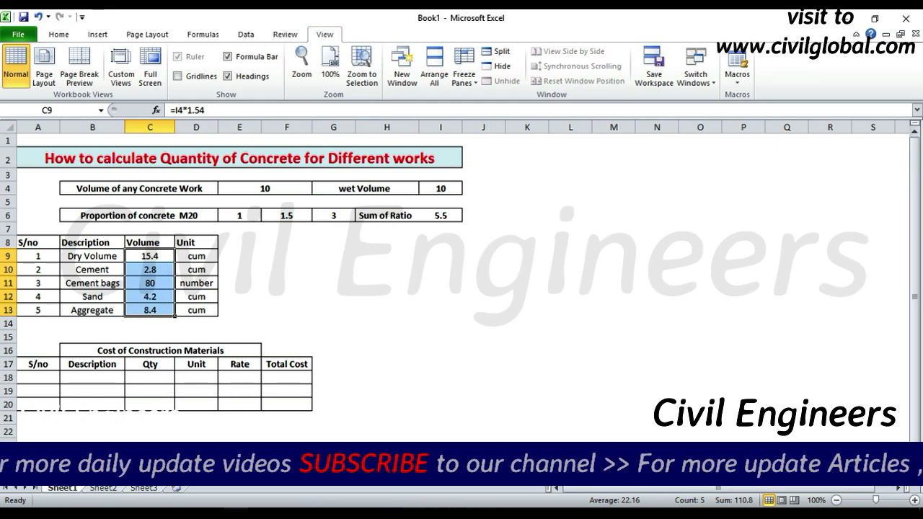
- Review the volumes of dry volume, cement, cement bags, sand and aggregate in the quantity table
left_click(150, 269)
left_click(92, 256)
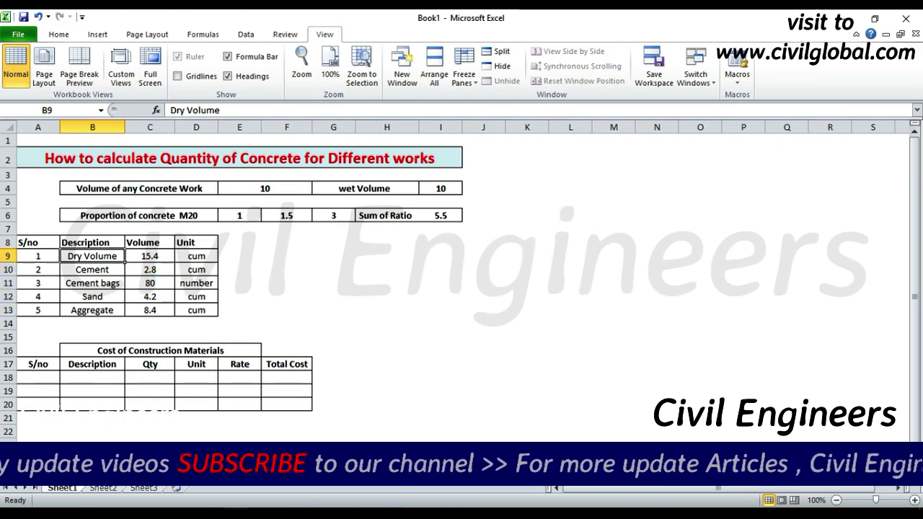
left_click(150, 256)
left_click(92, 269)
left_click(150, 269)
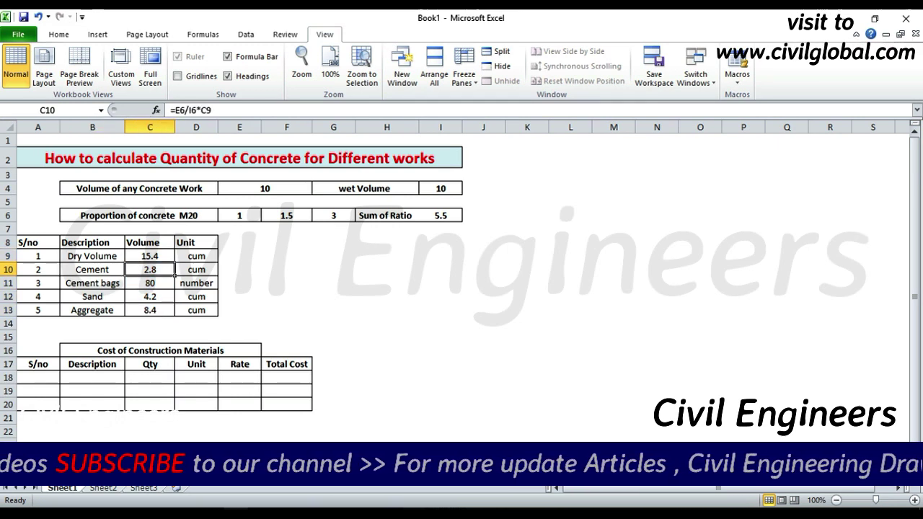
left_click(92, 283)
left_click_drag(92, 284, 150, 283)
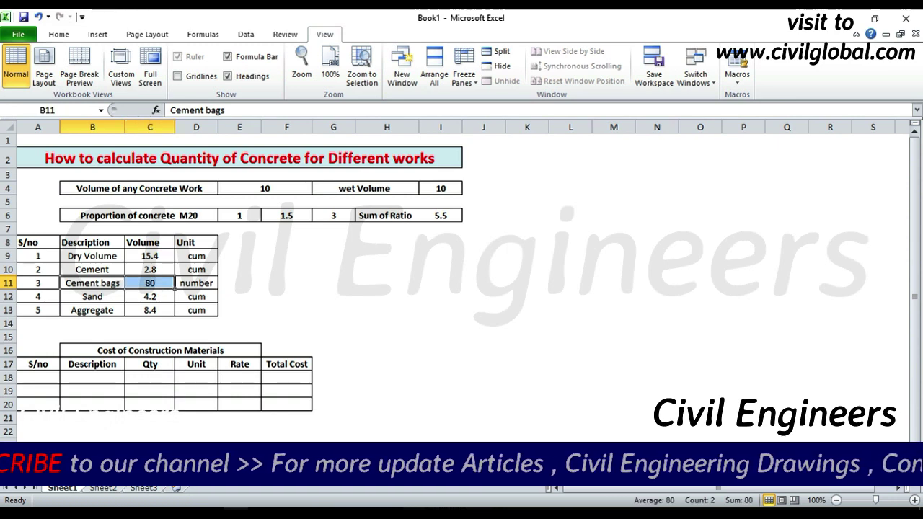
key("Down")
key("shift+Right")
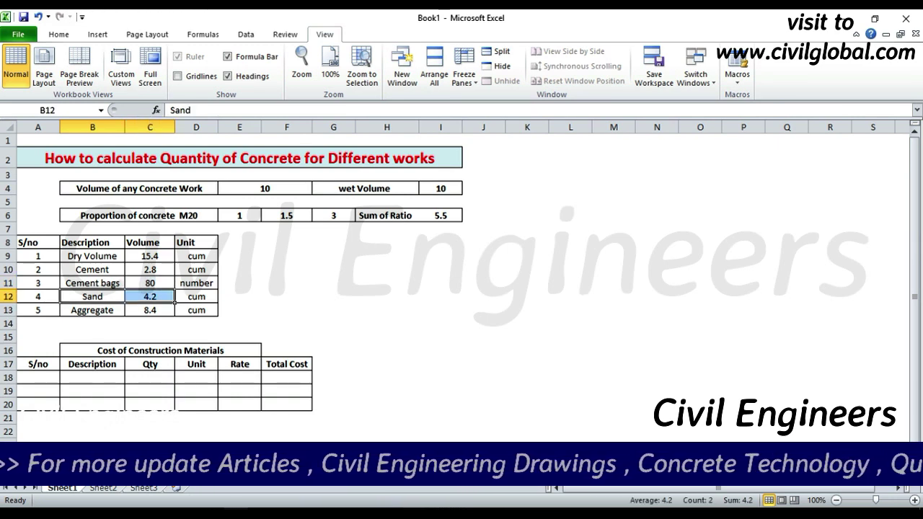
double_click(137, 284)
left_click(92, 284)
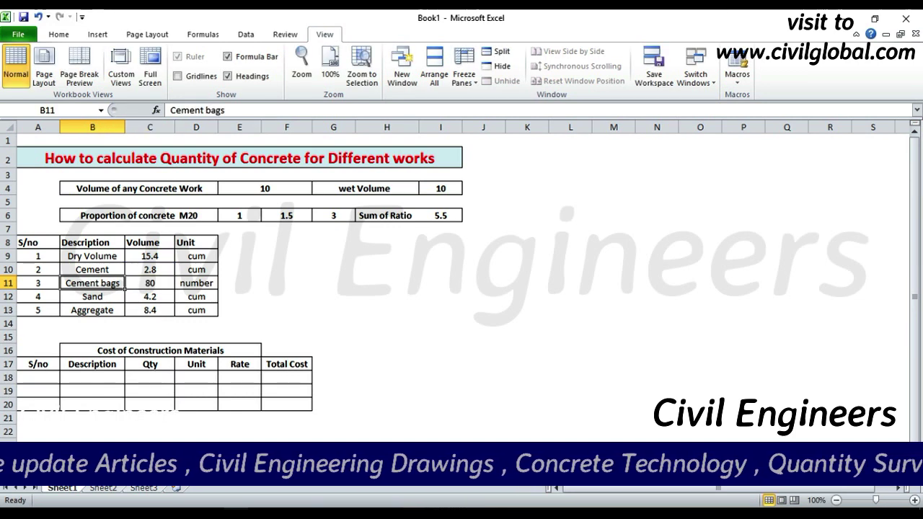
key("Up")
key("Right")
key("Left")
key("shift+Right")
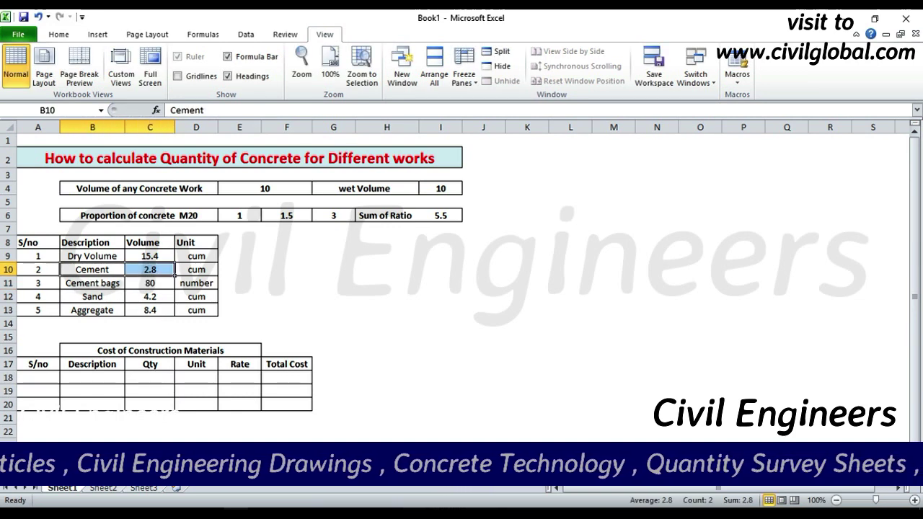
key("Down")
key("Down")
key("shift+Right")
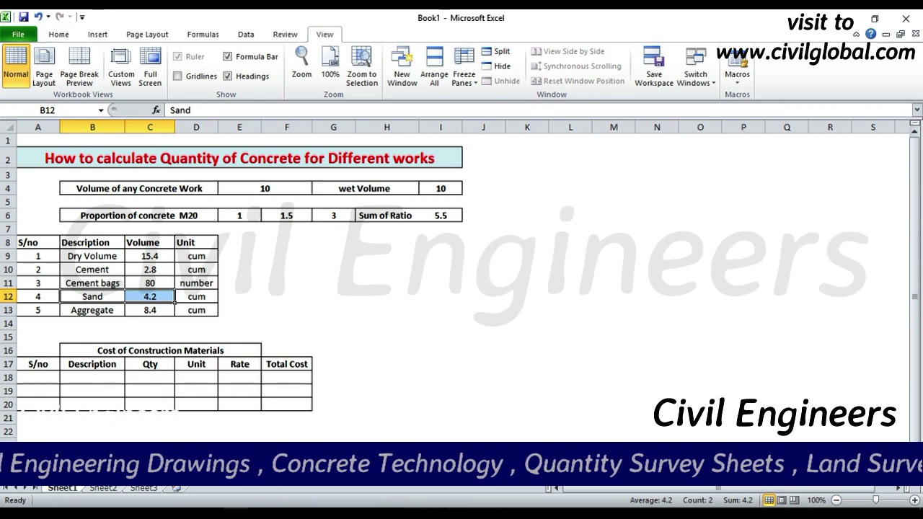
key("Down")
key("shift+Right")
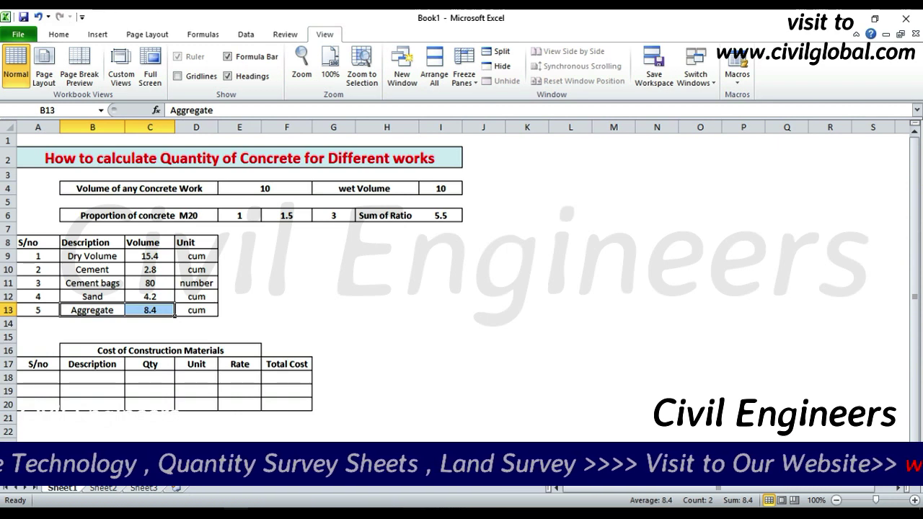
- Enter serial number 1 in cell A18 of the Cost of Construction Materials table
left_click(38, 378)
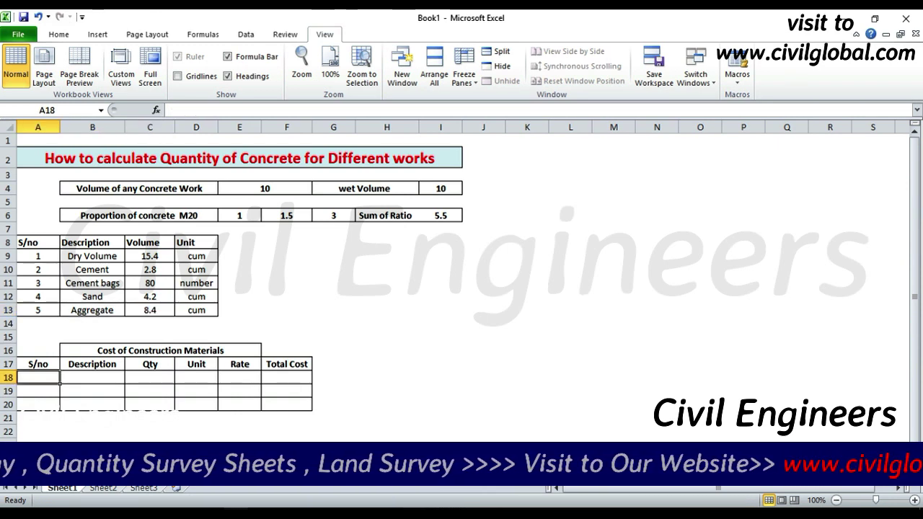
type("1")
key("Tab")
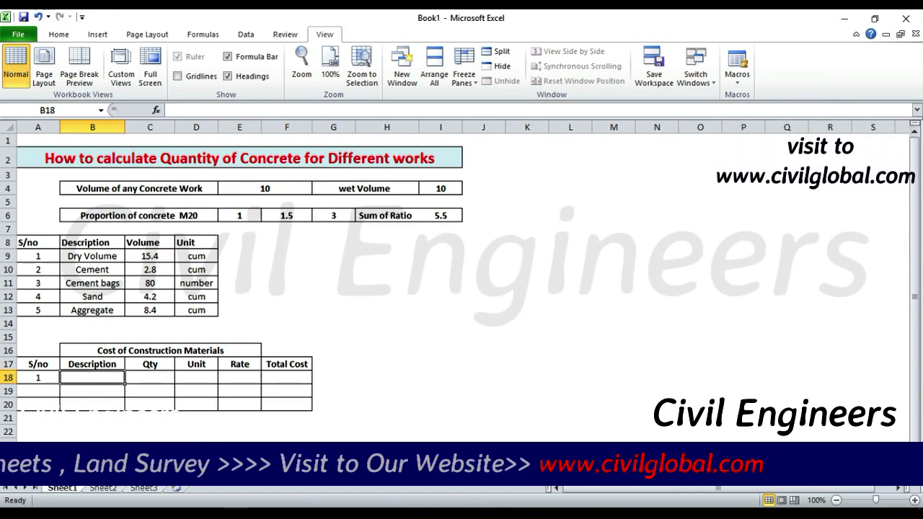
type("C")
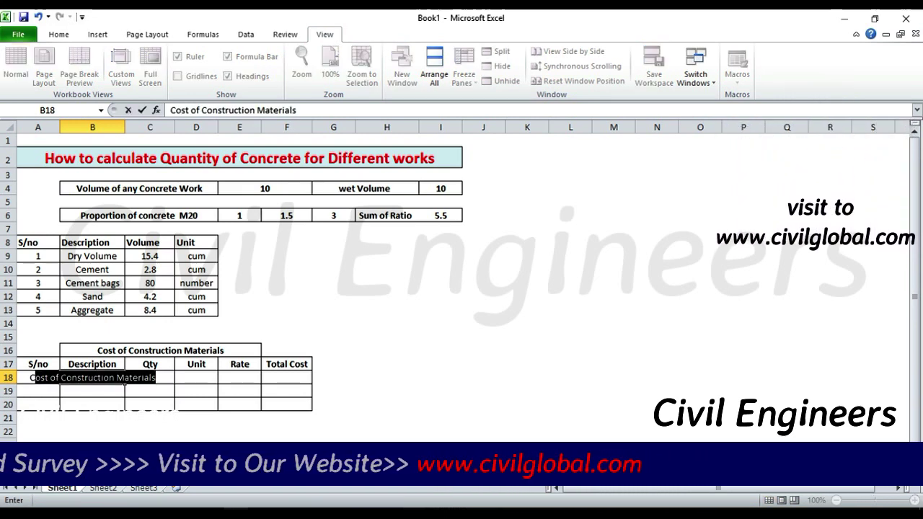
key("Escape")
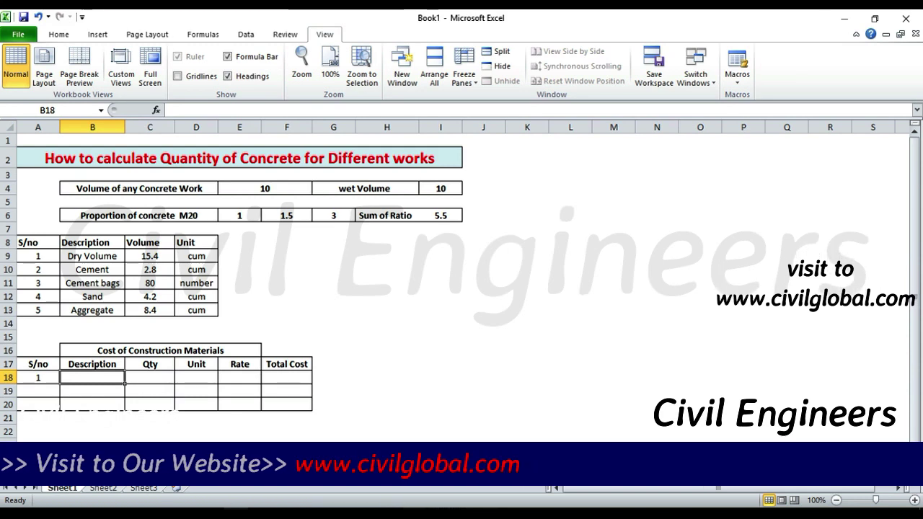
type("c")
key("Escape")
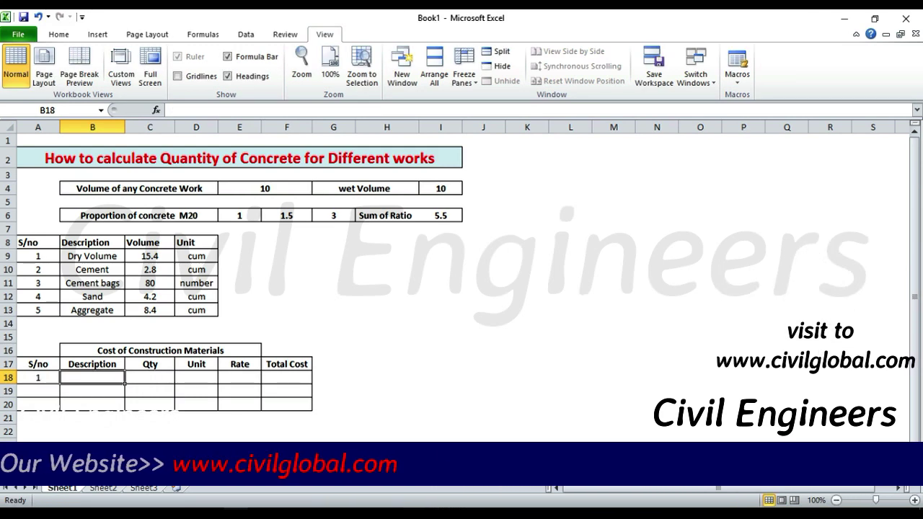
- Enter "Cement" as the description in cell B18 and the cement bag quantity 80 in cell C18
type("Cement")
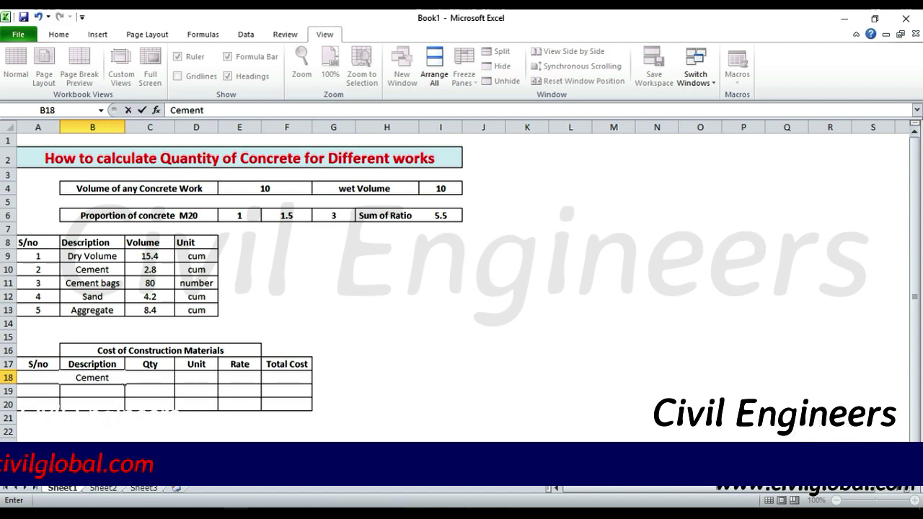
left_click(286, 431)
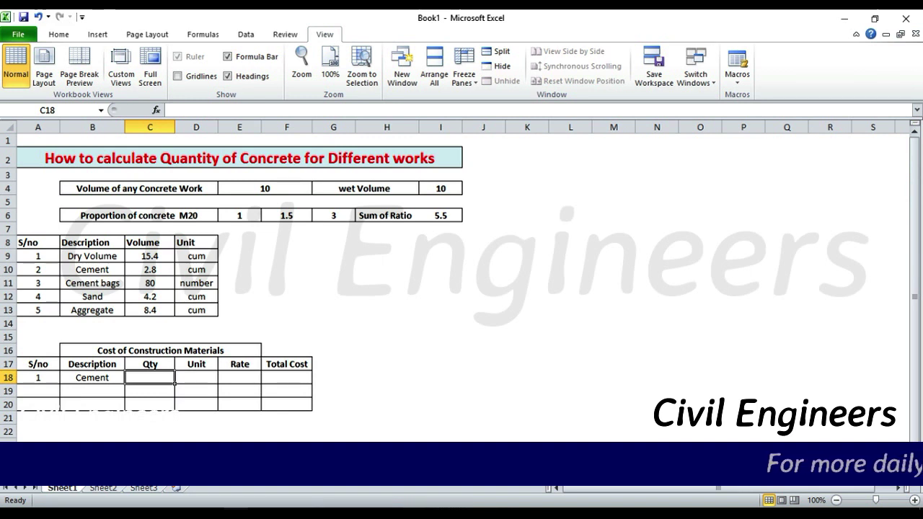
left_click(150, 283)
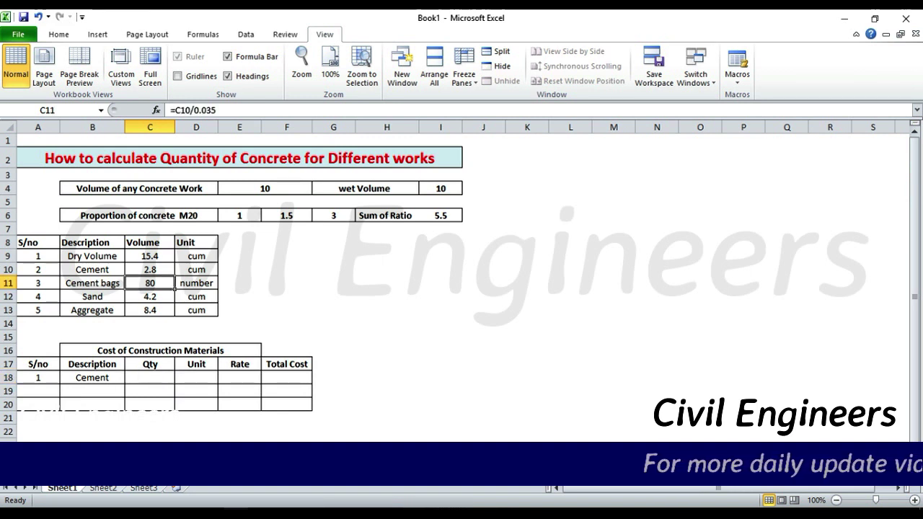
left_click(150, 378)
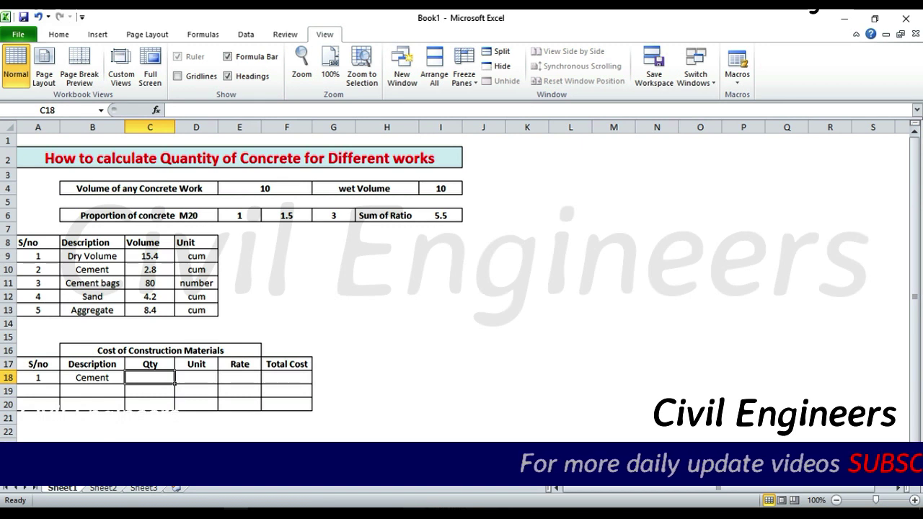
type("80")
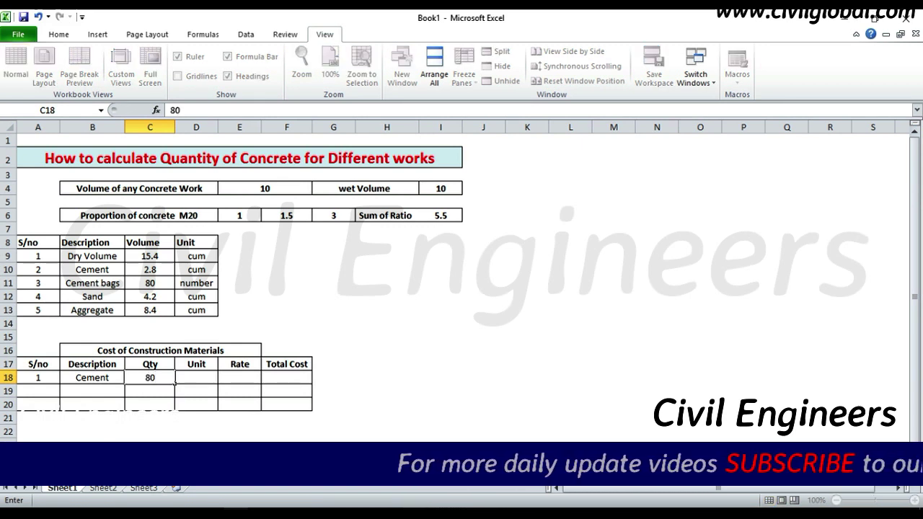
- Enter "Number" as the unit for cement in cell D18
left_click(209, 381)
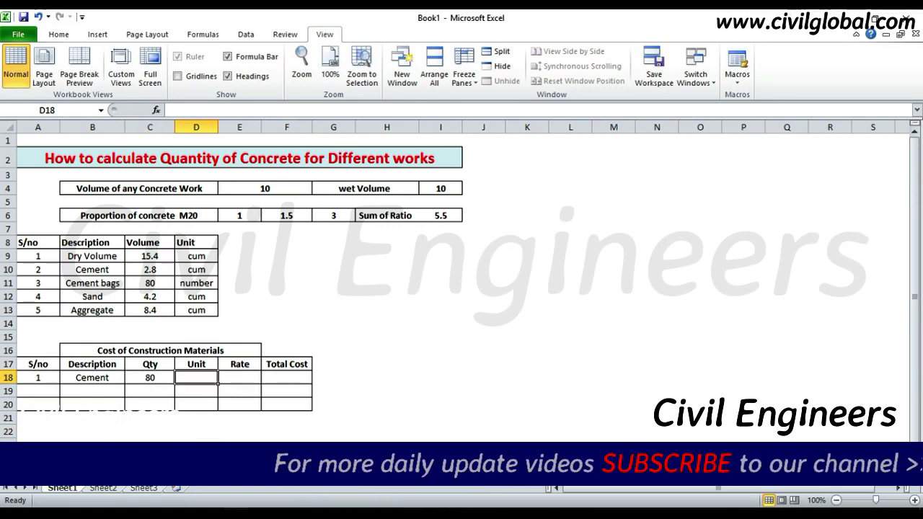
type("Nume")
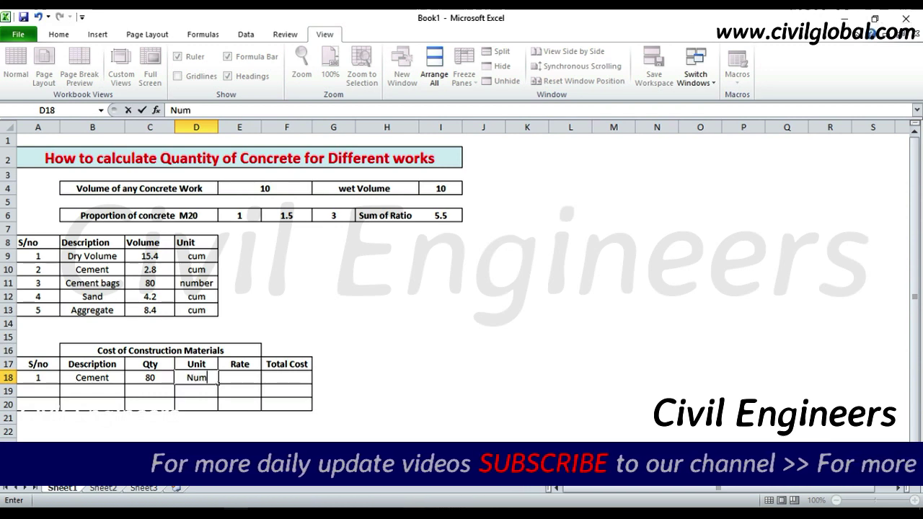
key("BackSpace")
type("bers")
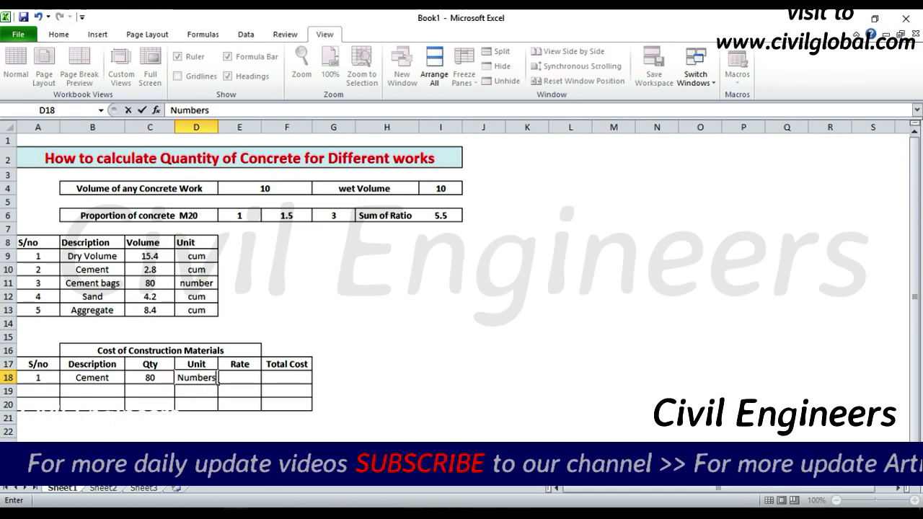
key("BackSpace")
left_click(287, 431)
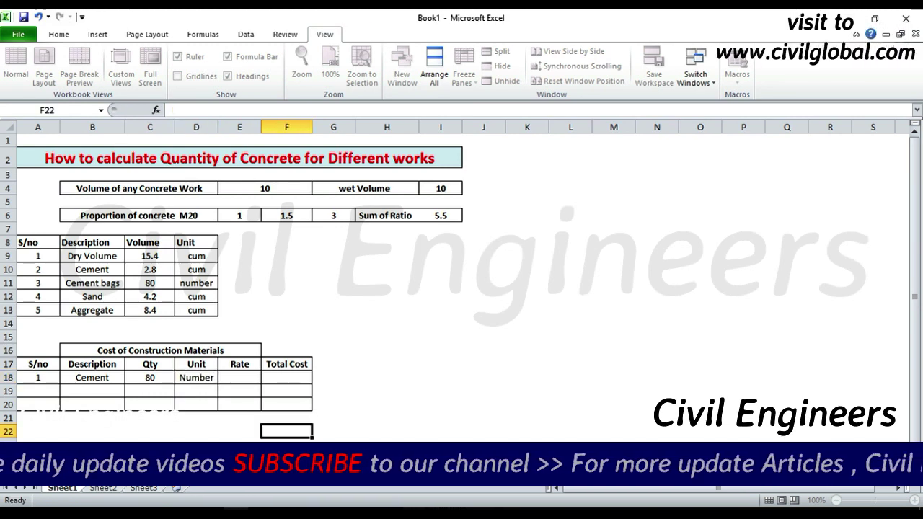
- Enter 520 as the cement rate in cell E18
left_click(240, 378)
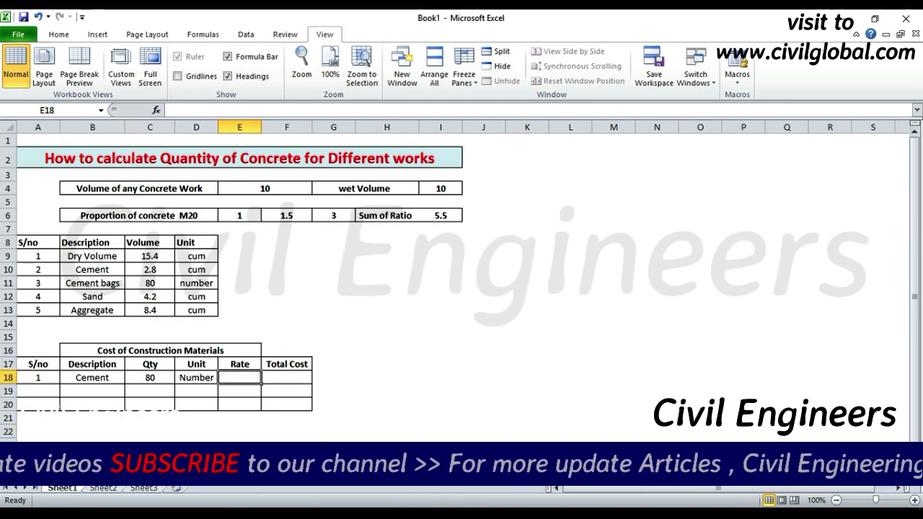
type("520")
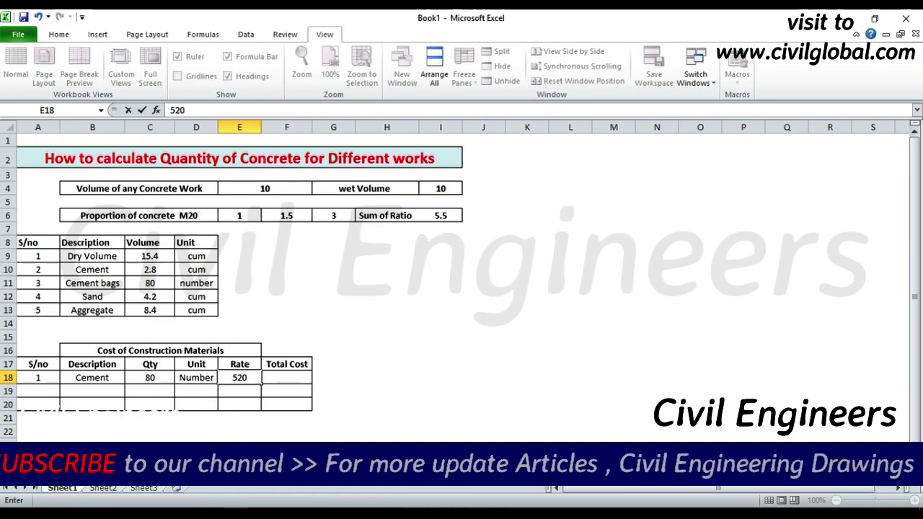
left_click(333, 419)
- Calculate the total cement cost in cell F18 as quantity times rate with the formula =C18*E18
left_click(287, 378)
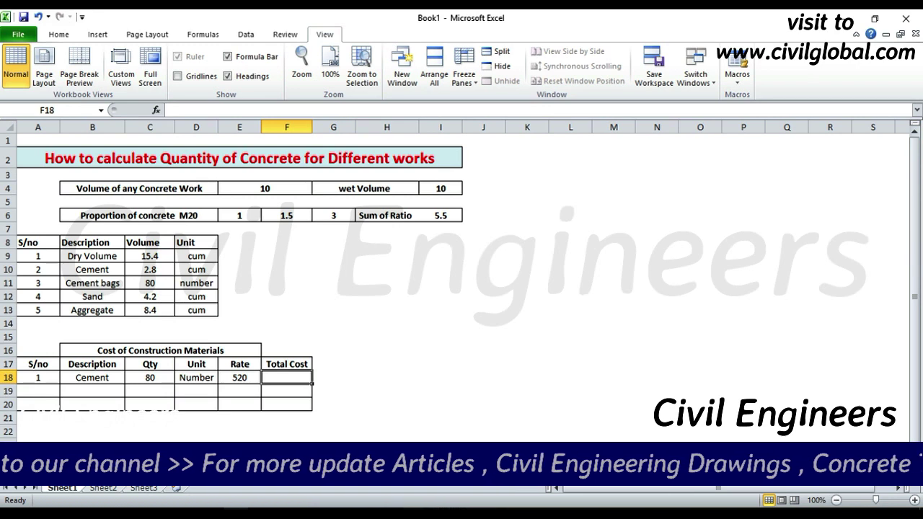
type("=")
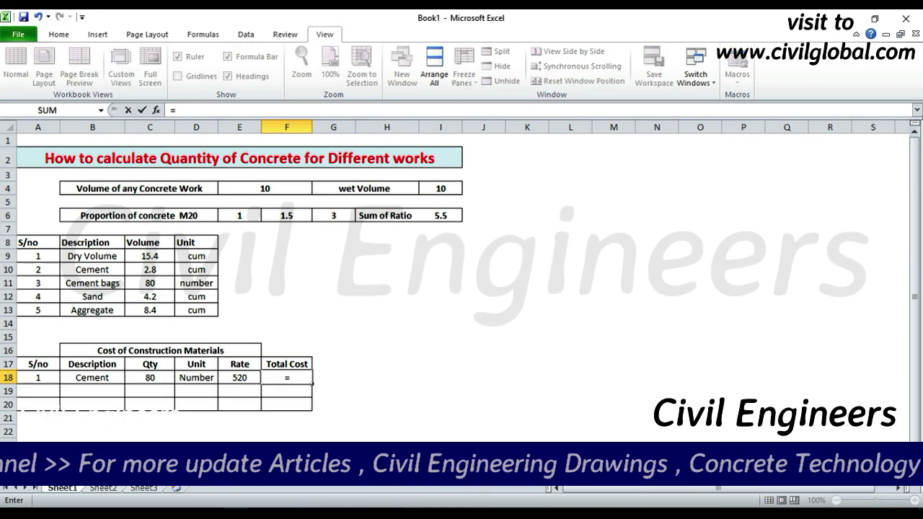
key("Left")
key("Left")
key("Left")
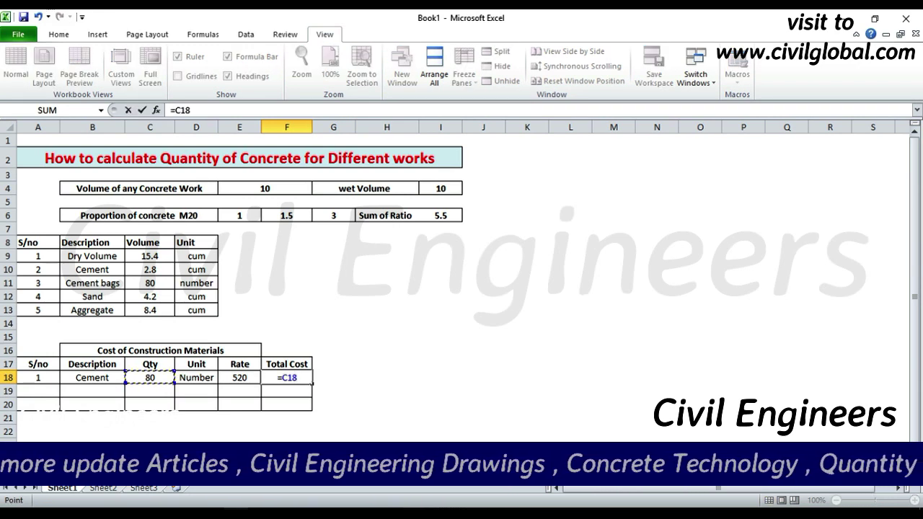
type("*")
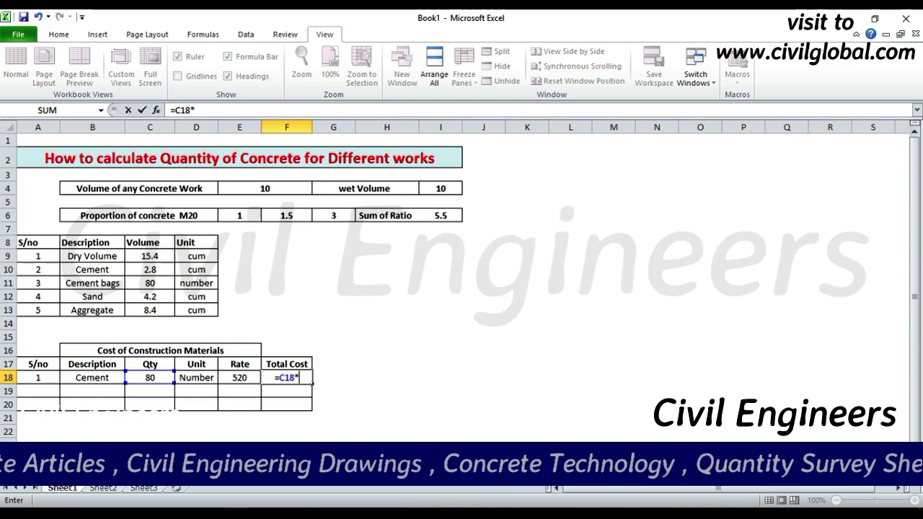
key("Left")
key("Return")
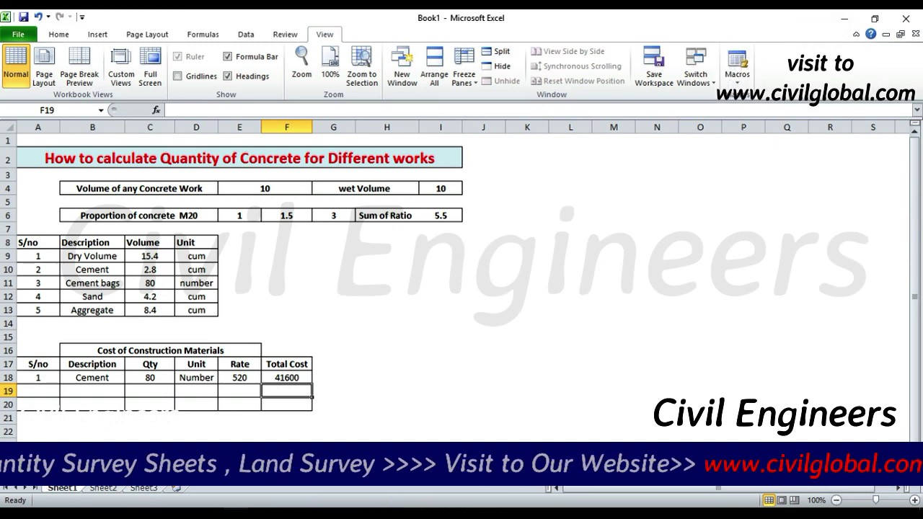
- Start the second cost row with serial number 2 in cell A19 and the description "Sand" in cell B19
left_click(38, 391)
type("2")
key("Right")
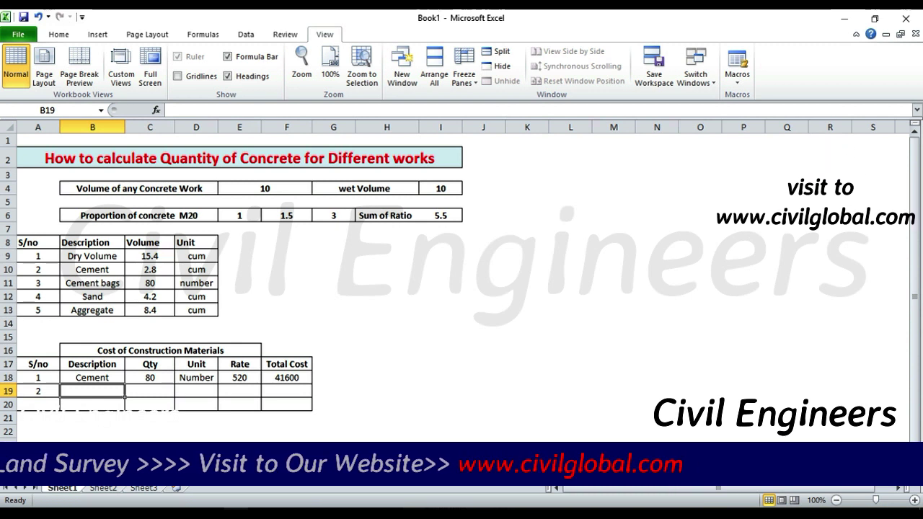
type("Sand")
key("Tab")
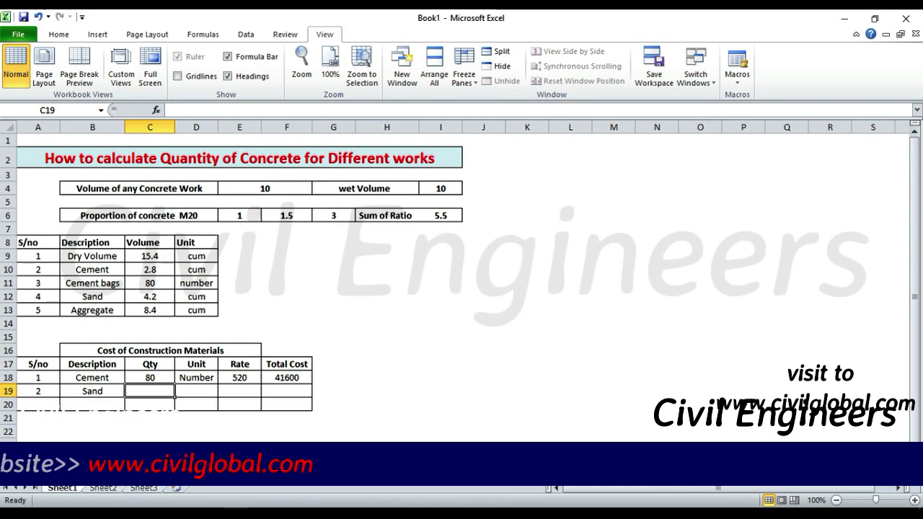
- Enter the sand quantity 4.2 in cell C19 and its unit "Cum" in cell D19
type("4.2")
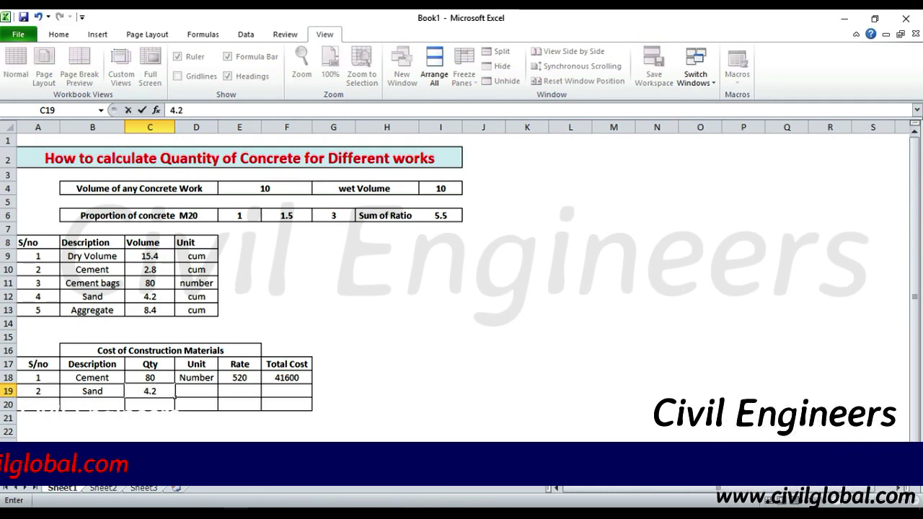
key("Tab")
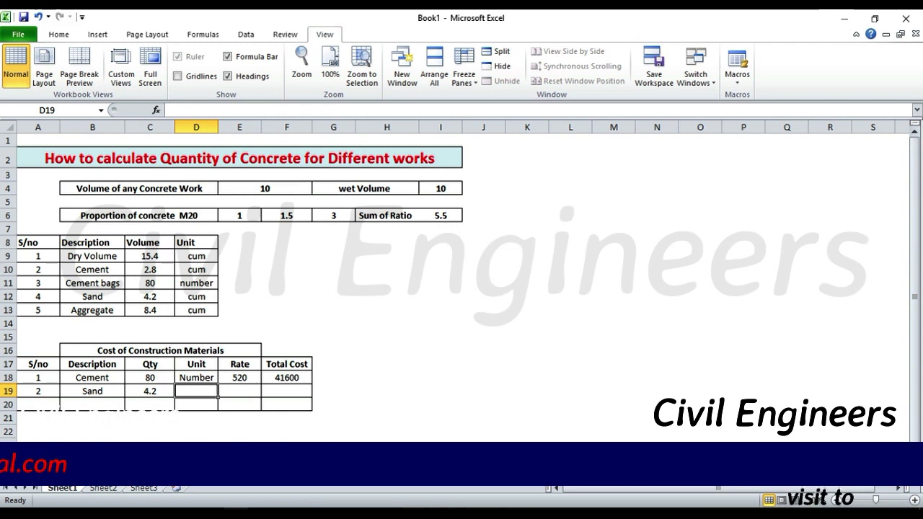
type("Cum")
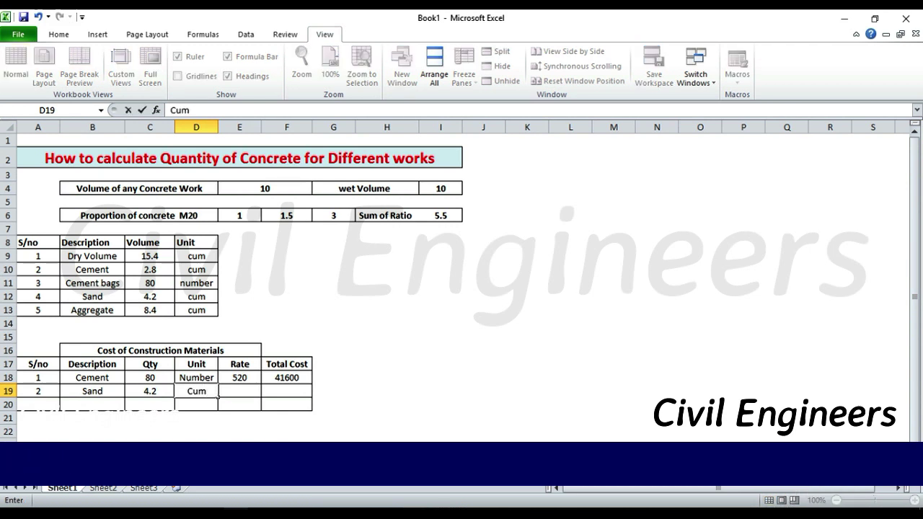
left_click(286, 443)
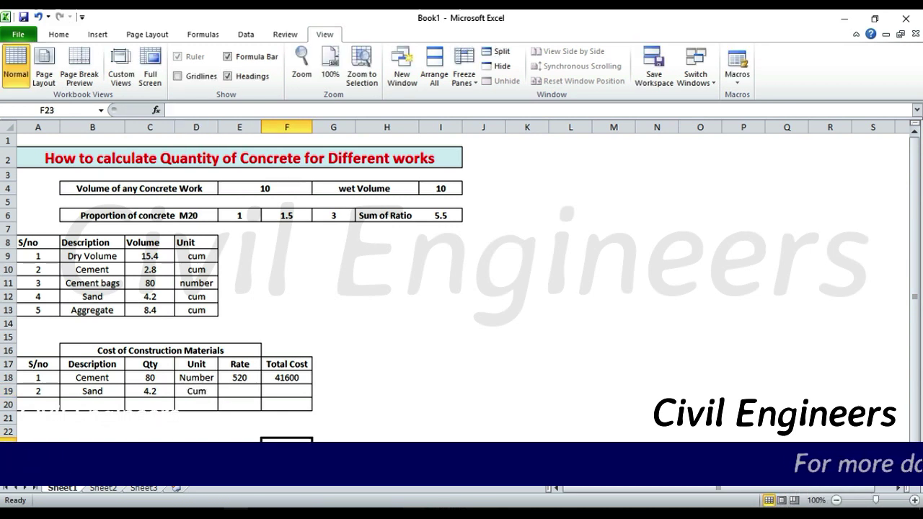
- Enter 700 as the sand rate in cell E19
left_click(239, 392)
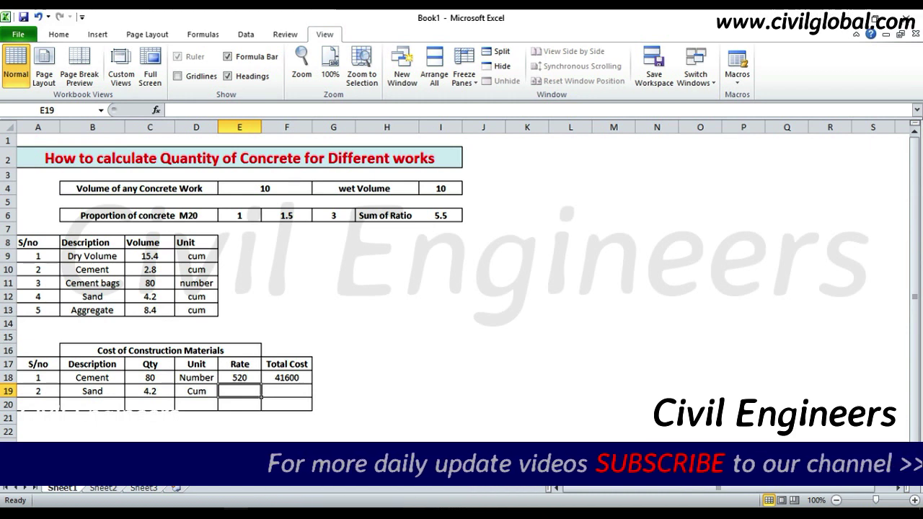
type("5")
key("BackSpace")
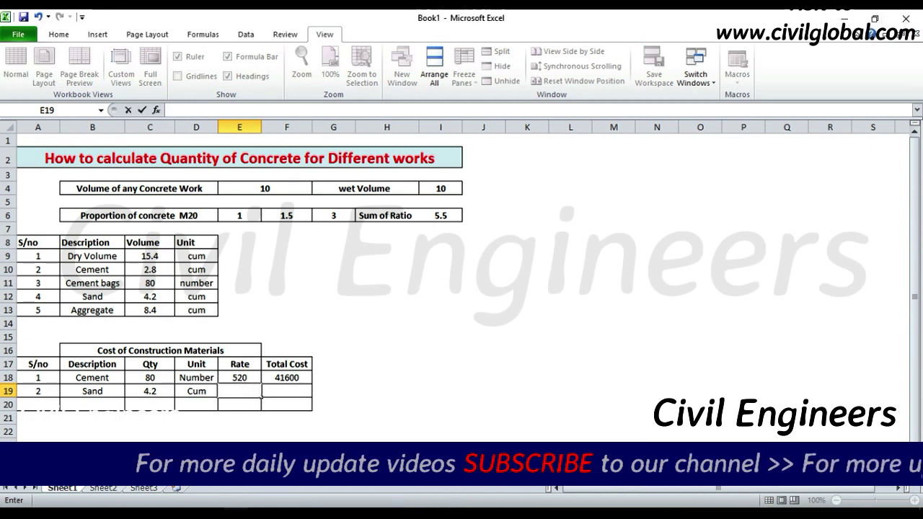
type("700")
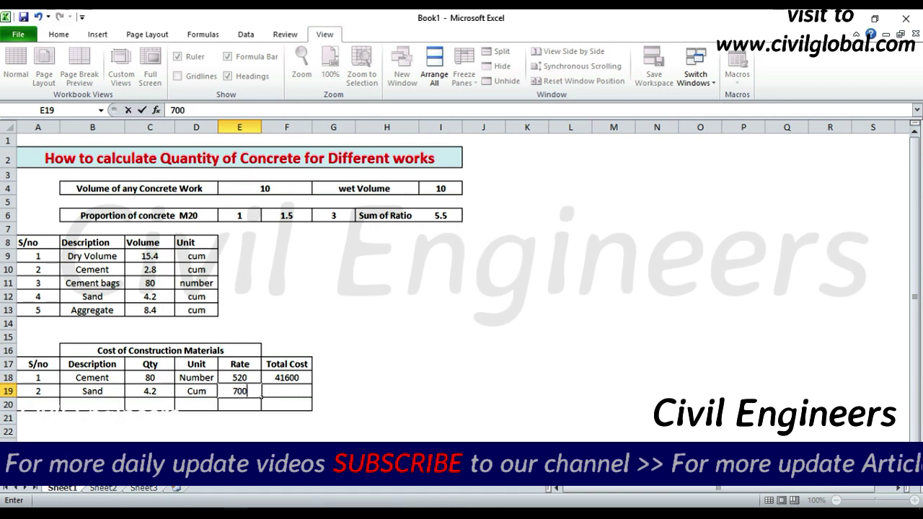
left_click(387, 404)
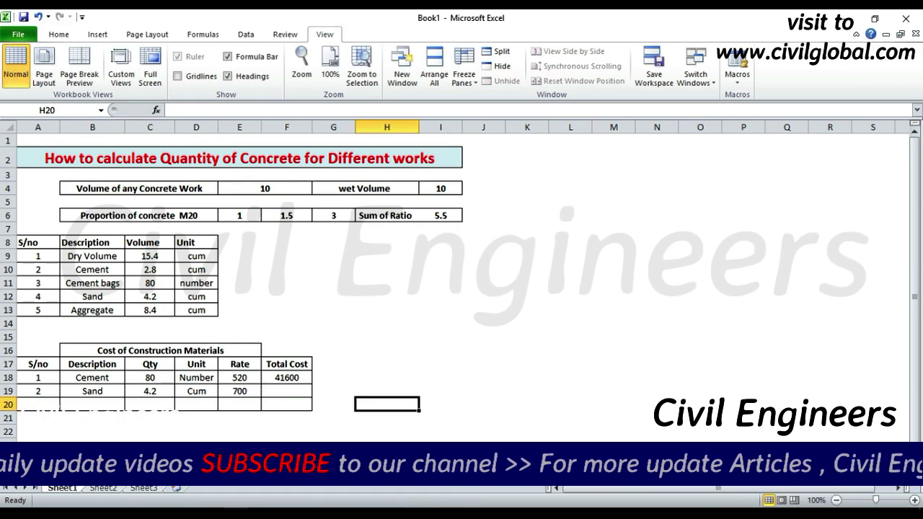
- Calculate the total sand cost in cell F19 as quantity times rate with the formula =C19*E19
left_click(287, 391)
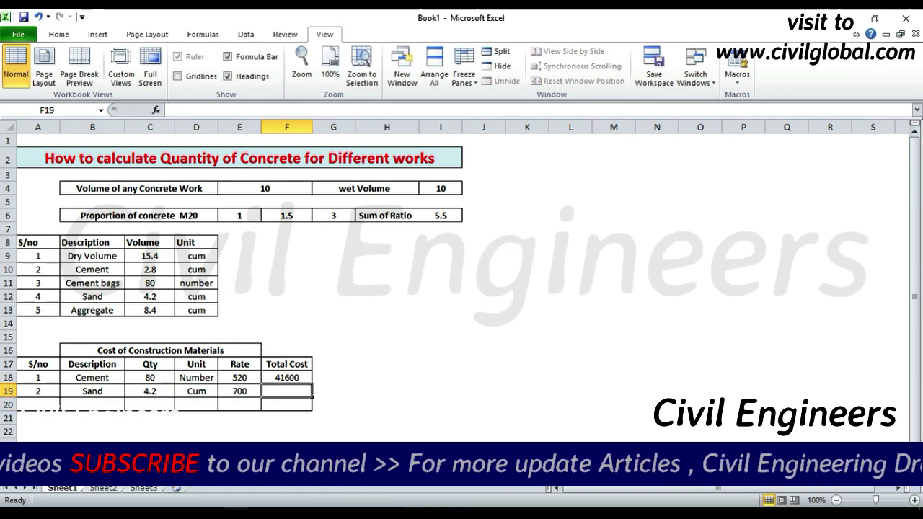
type("=")
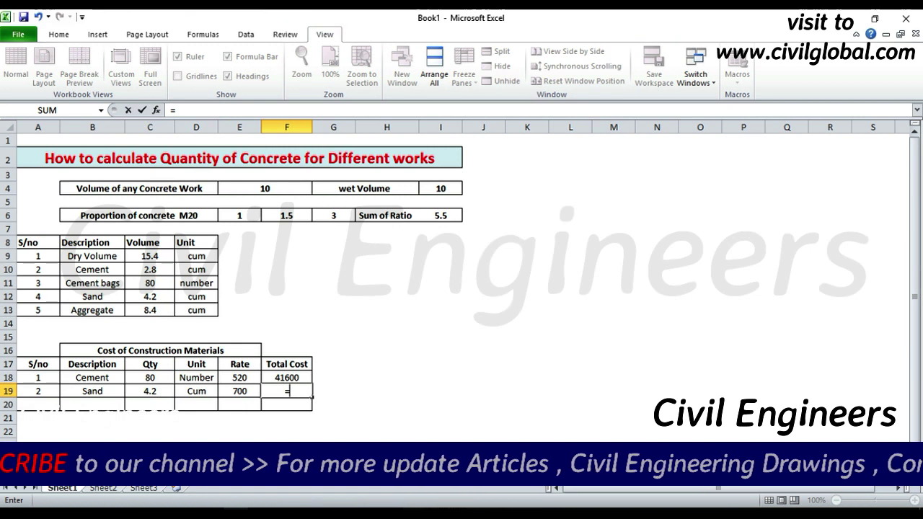
left_click(150, 391)
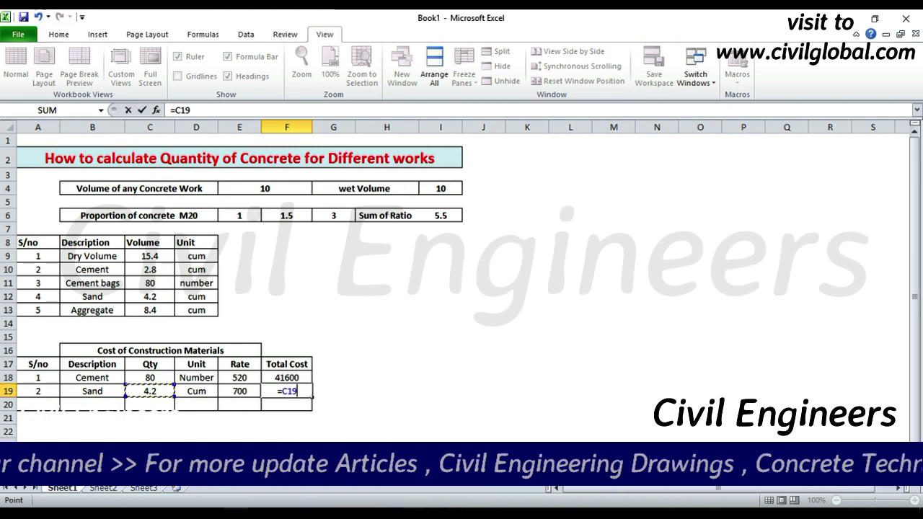
left_click(239, 392)
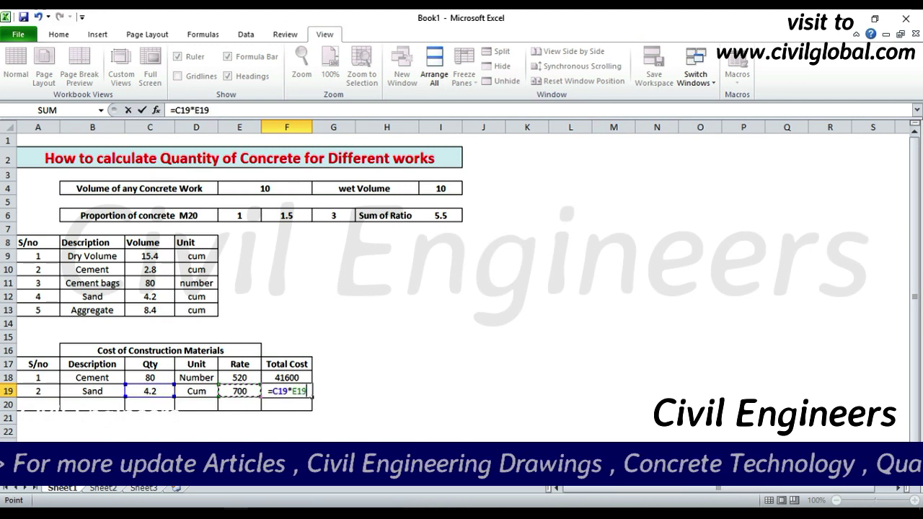
key("Return")
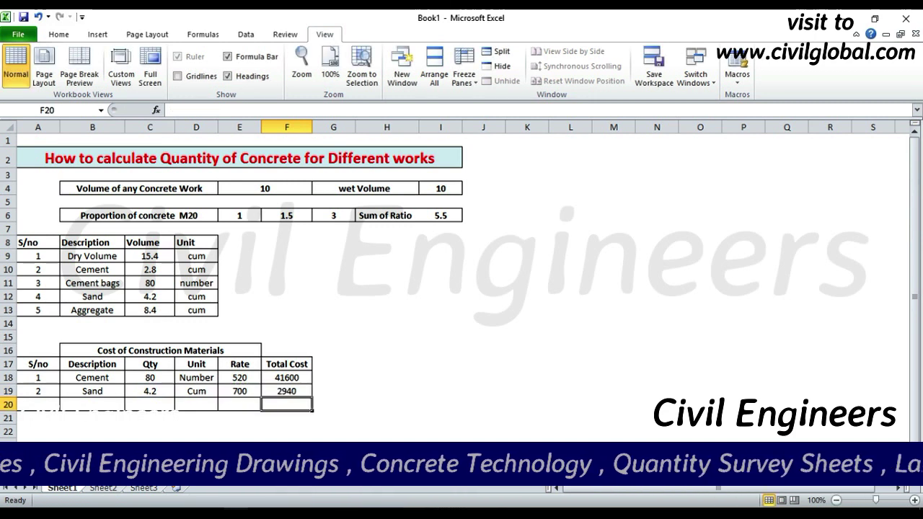
- Enter the description "Aggregate" in cell B20 for the third cost row
left_click(93, 405)
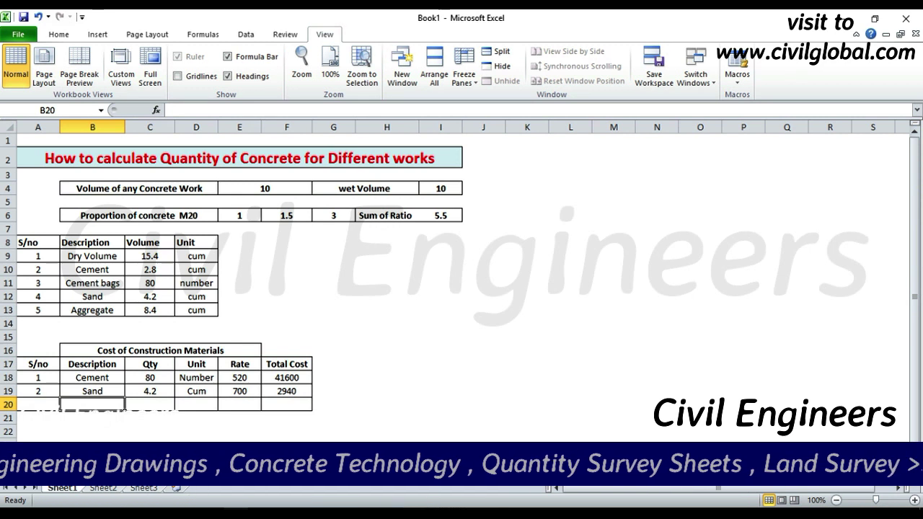
type("Affr")
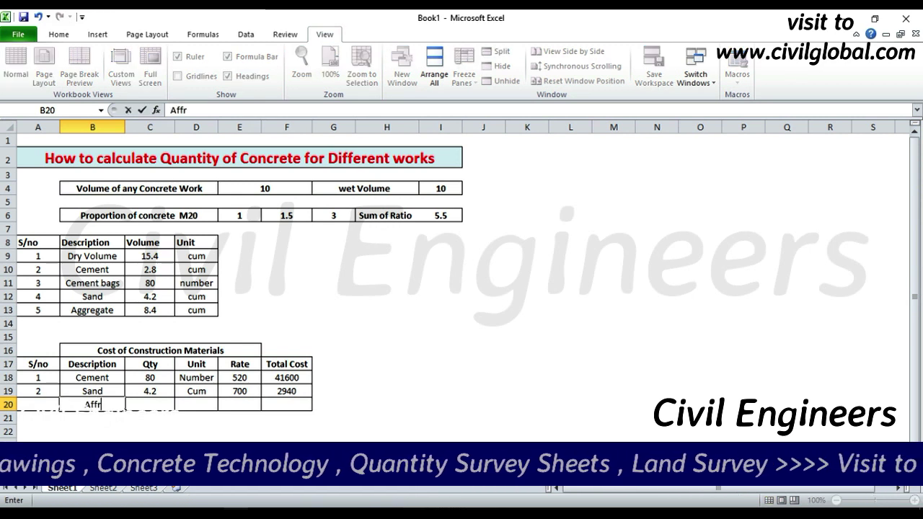
type("great")
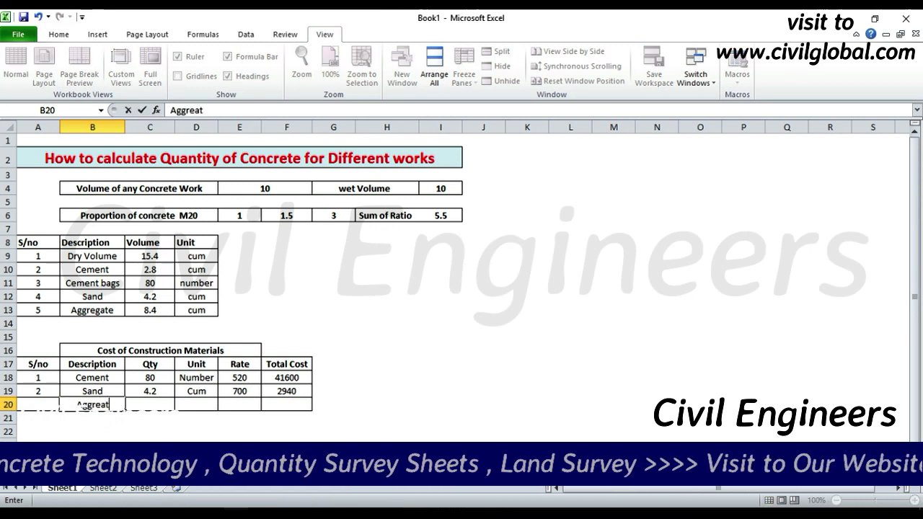
key("BackSpace")
key("BackSpace")
type("gate")
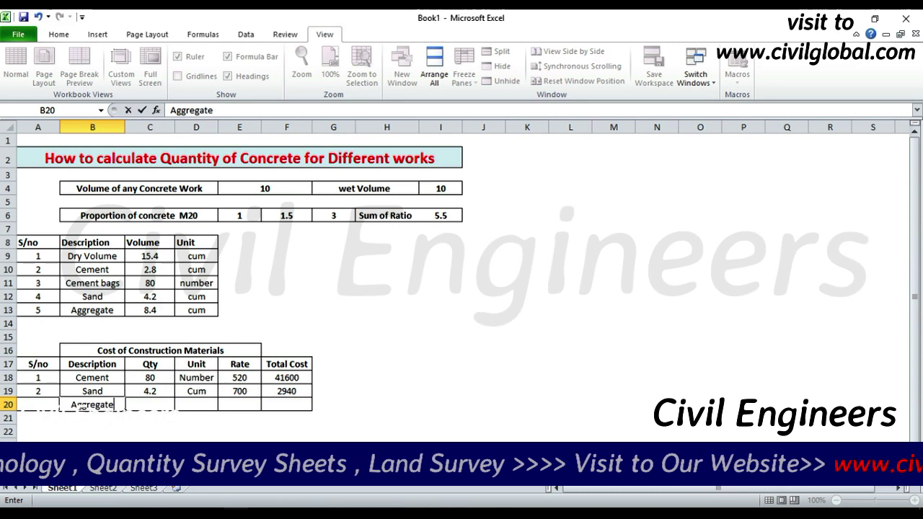
key("Tab")
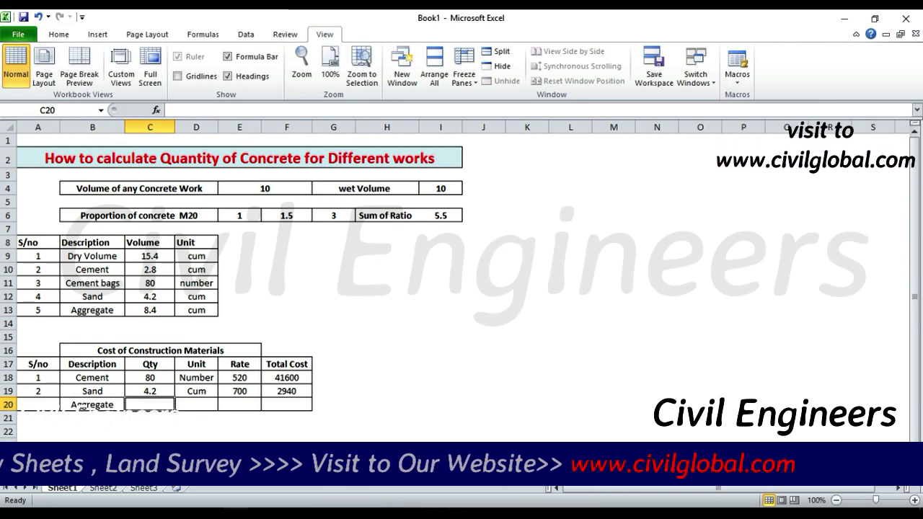
- Enter the aggregate quantity 8.4 in cell C20 and its unit "cum" in cell D20
left_click(150, 310)
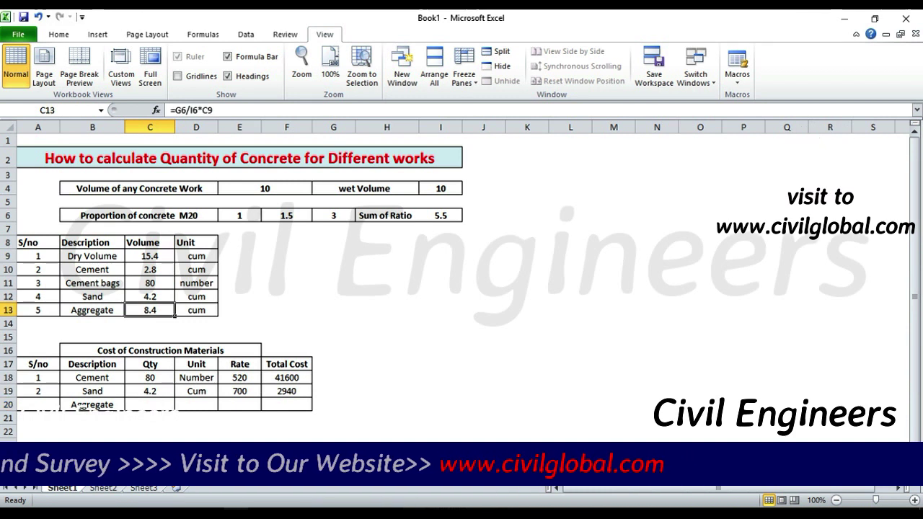
left_click(150, 404)
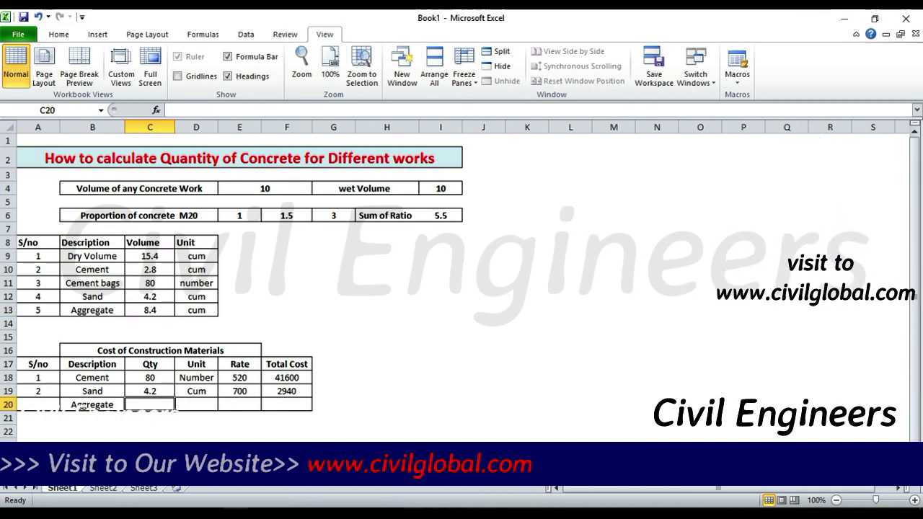
type("8.4")
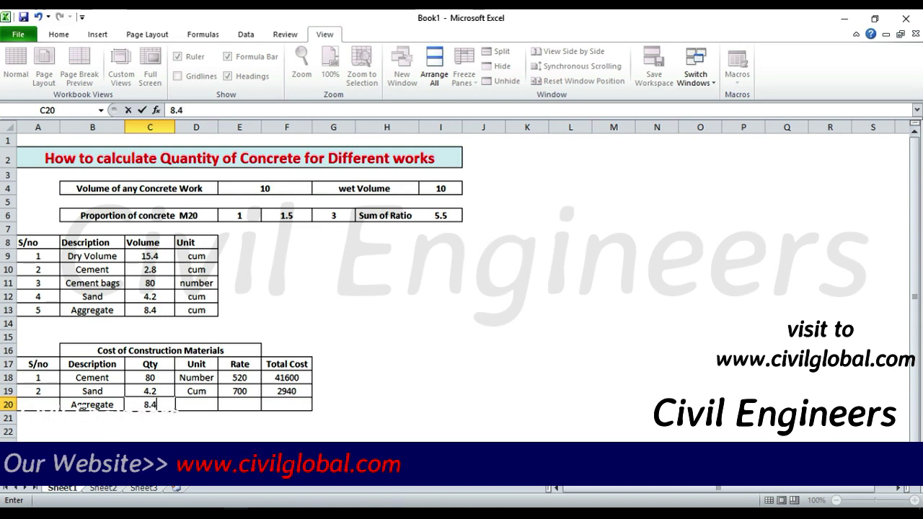
key("Tab")
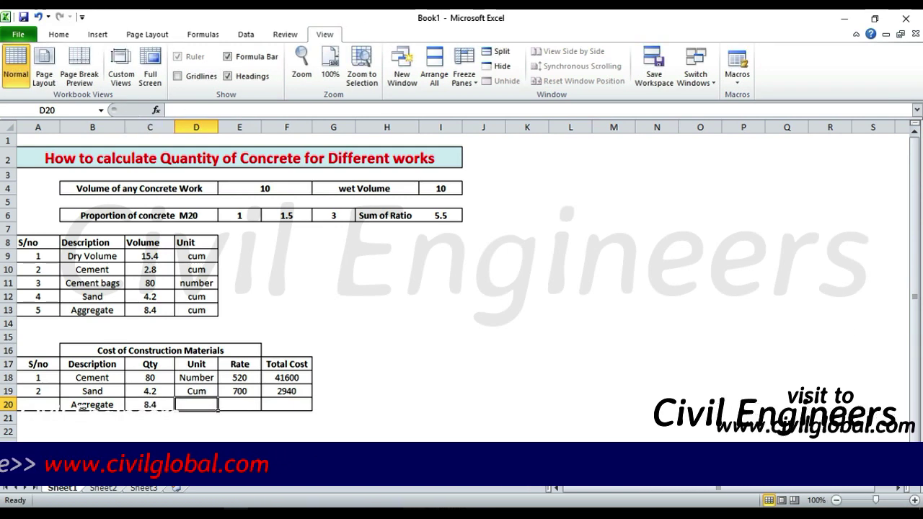
type("cum")
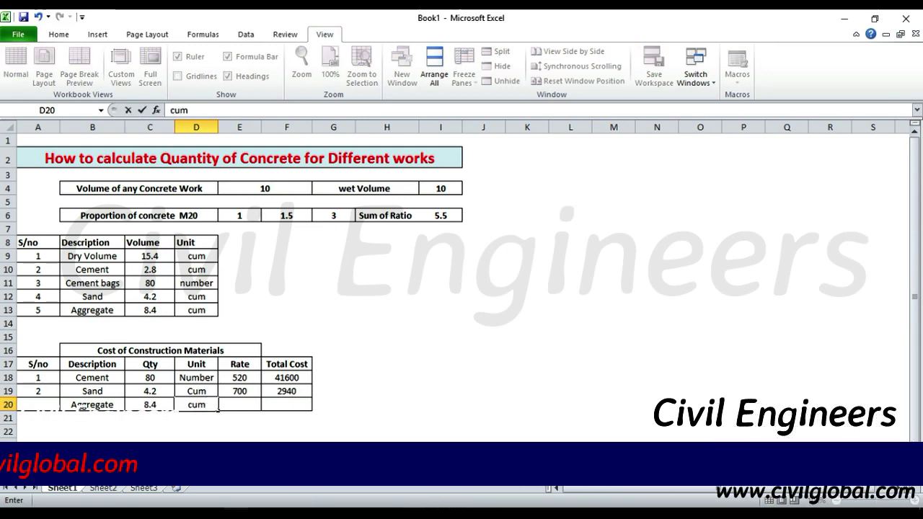
key("Tab")
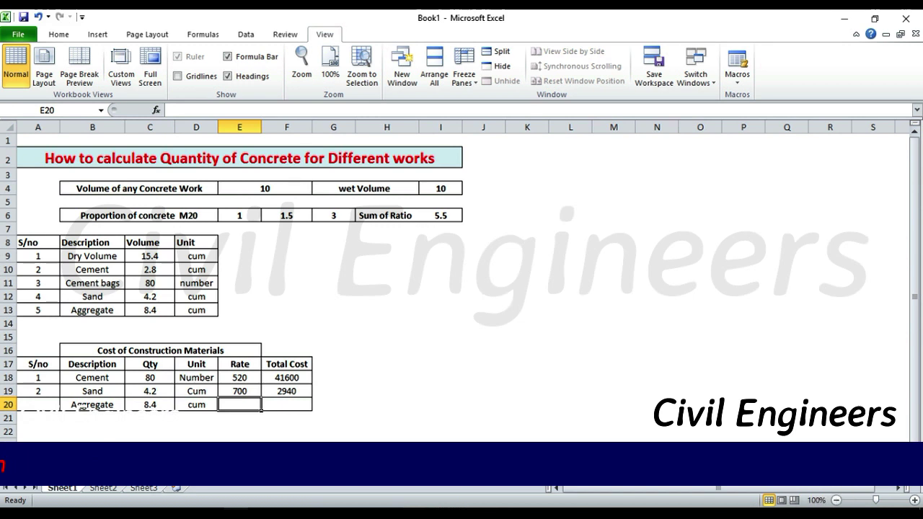
- Enter 1000 as the aggregate rate in cell E20 and fill the total cost formula from F19 down to F20
type("1000")
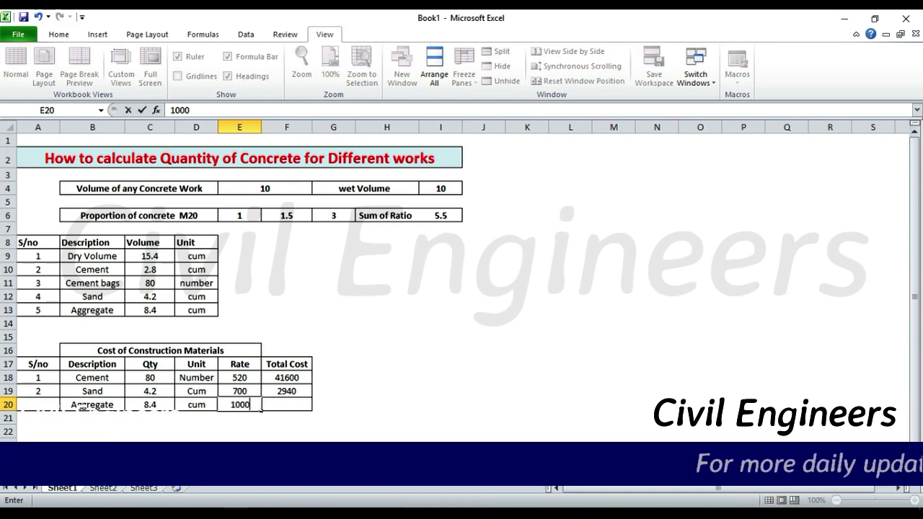
left_click(287, 431)
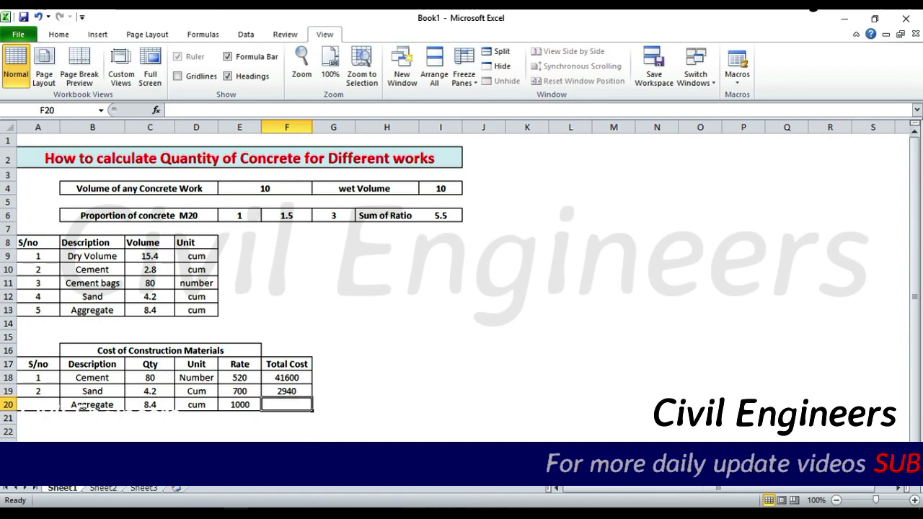
type("=")
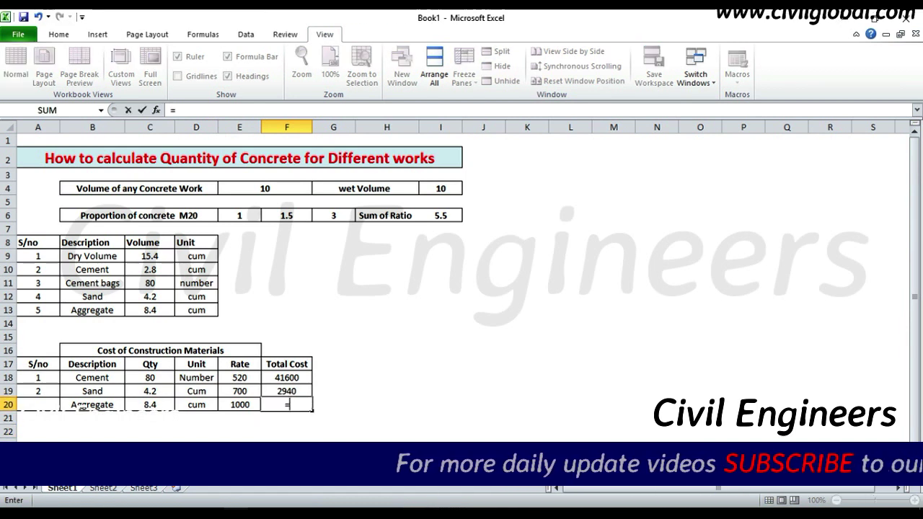
key("Escape")
left_click(287, 392)
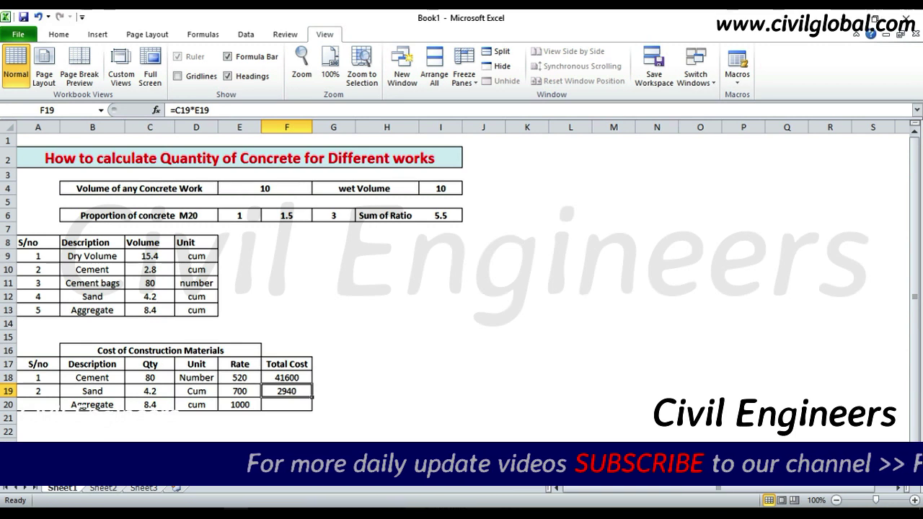
left_click_drag(312, 397, 312, 410)
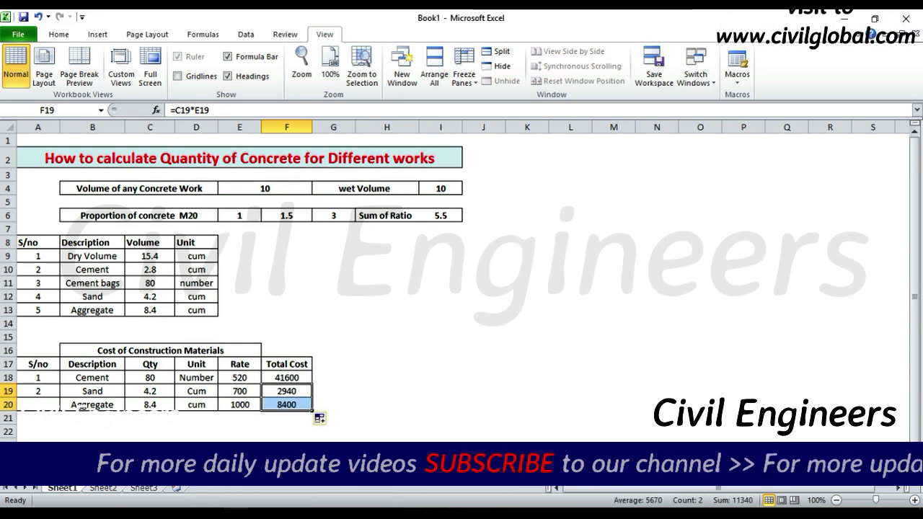
left_click(387, 377)
left_click(527, 404)
left_click(440, 324)
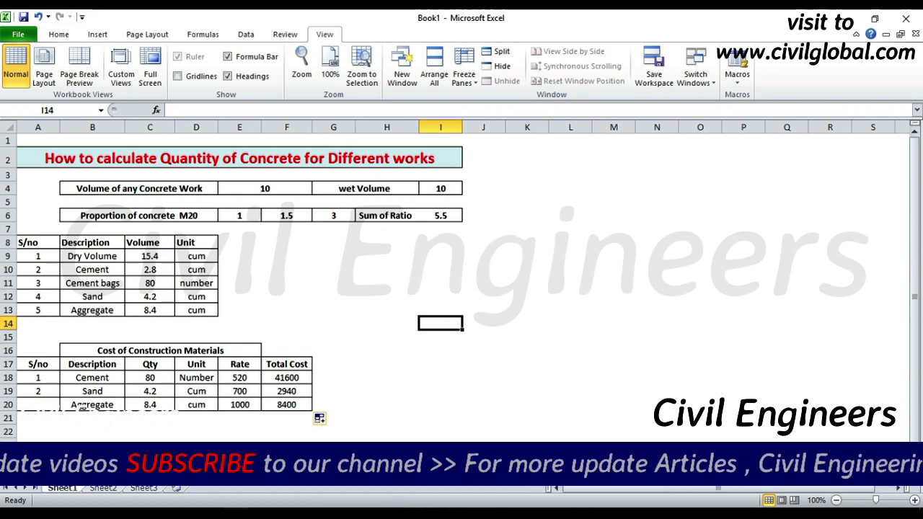
left_click(387, 350)
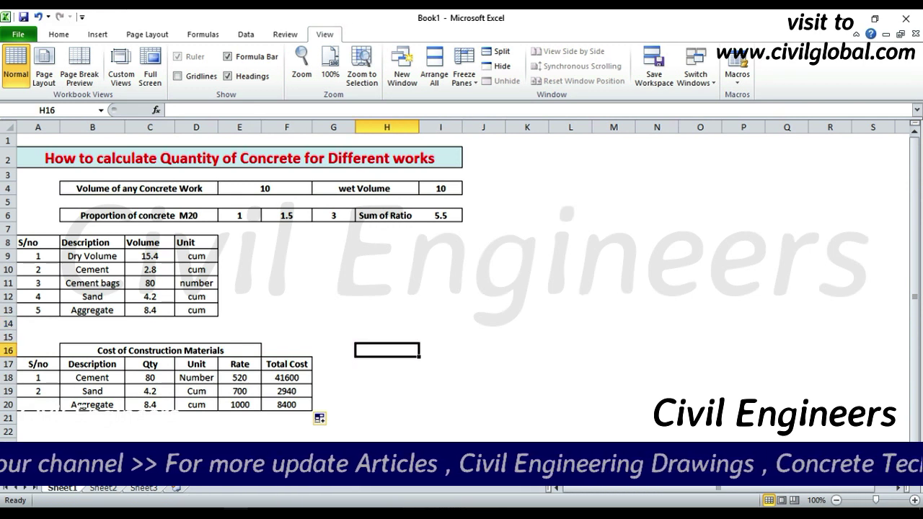
left_click(160, 350)
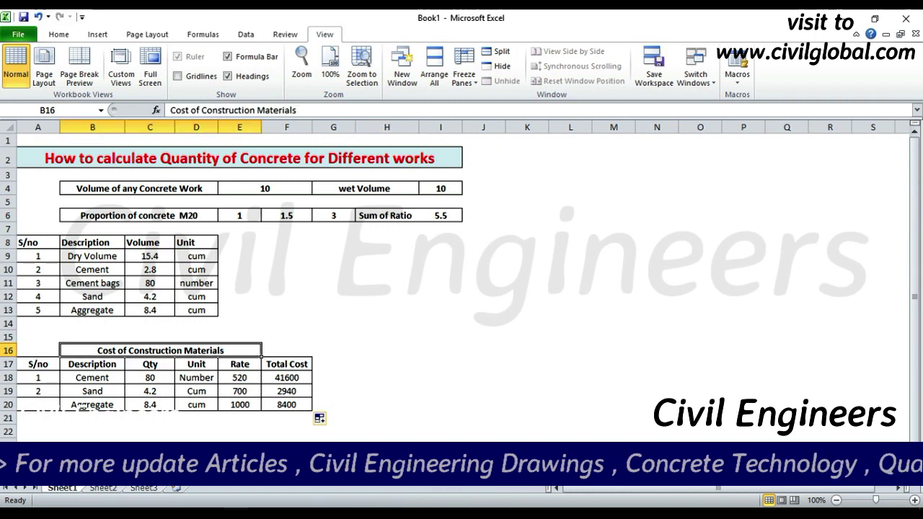
left_click(440, 324)
left_click(527, 337)
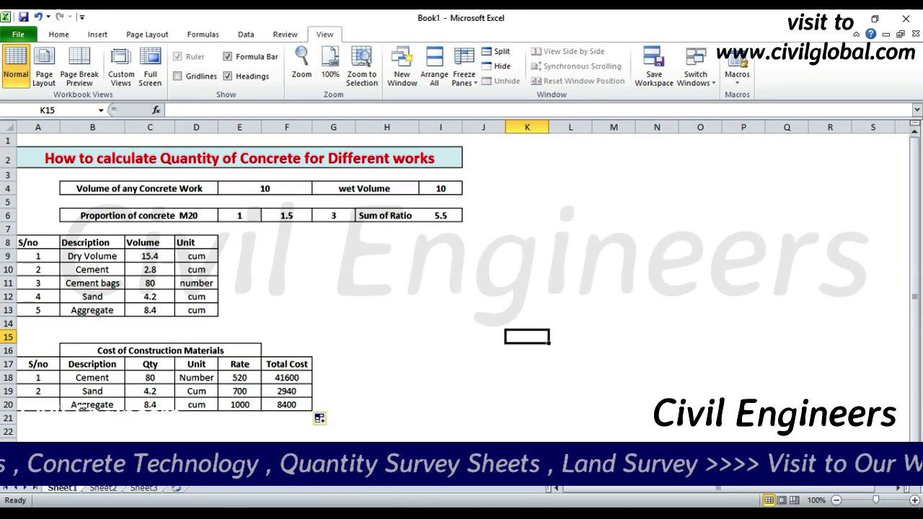
left_click(287, 283)
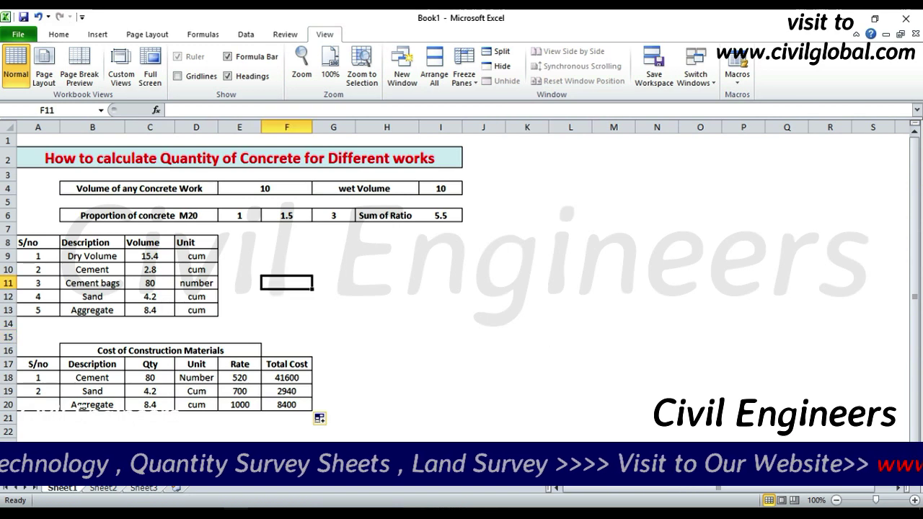
type("www.c")
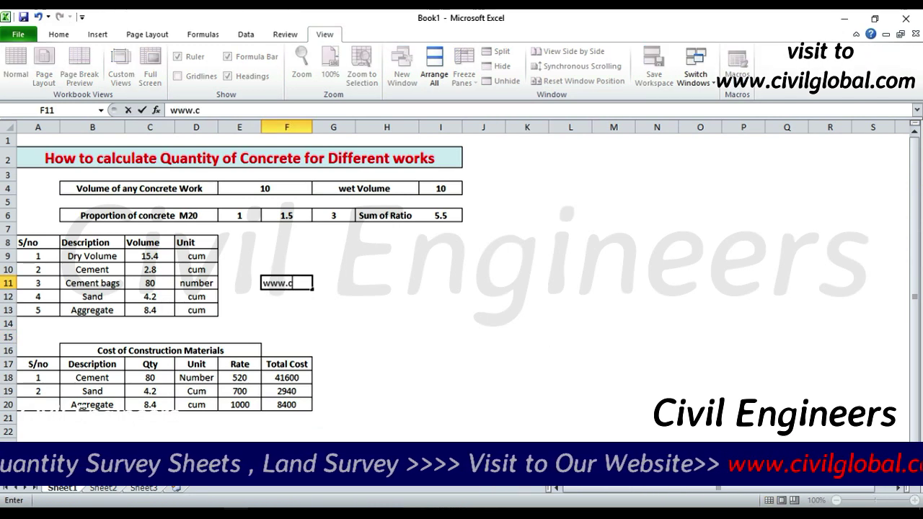
type("ivilglo")
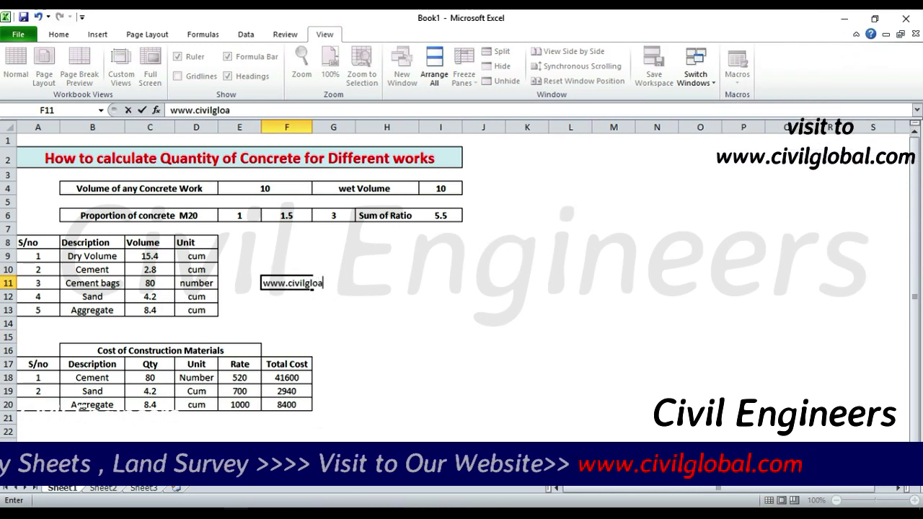
type("bal.com")
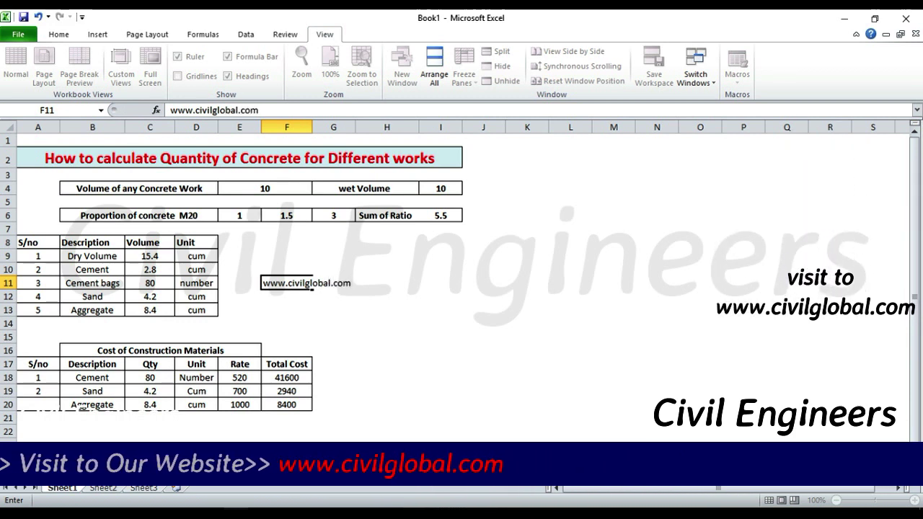
left_click(571, 323)
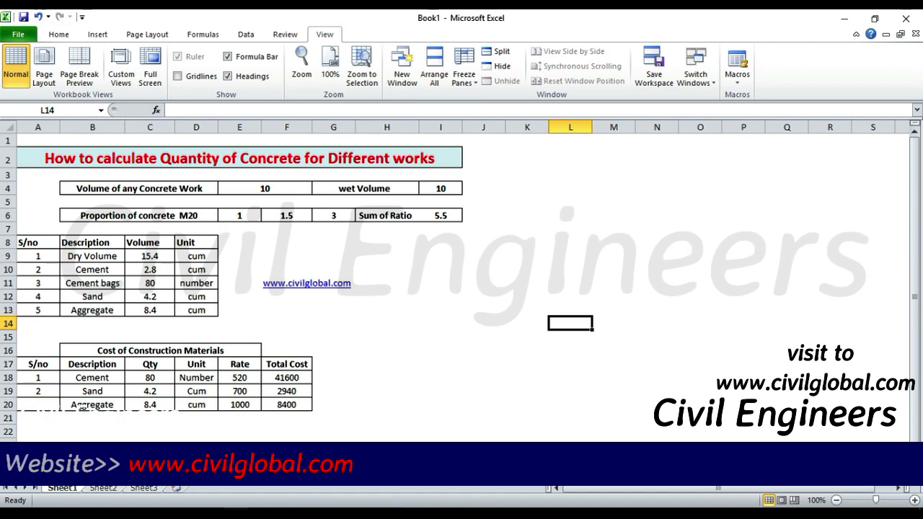